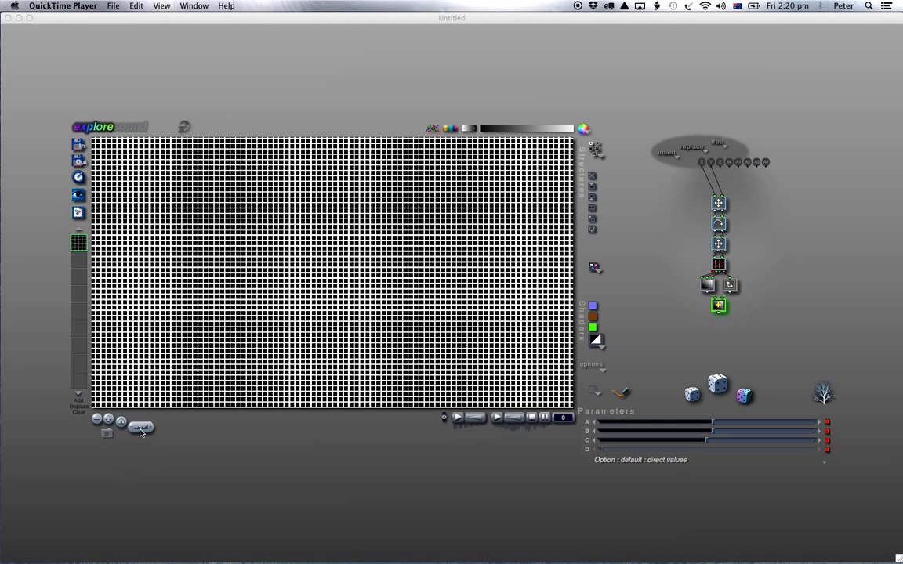
- Store a zoomed-in view of the grid as a second keyframe and compare it with the first keyframe
{"action": "left_click", "coordinate": [72, 229]}
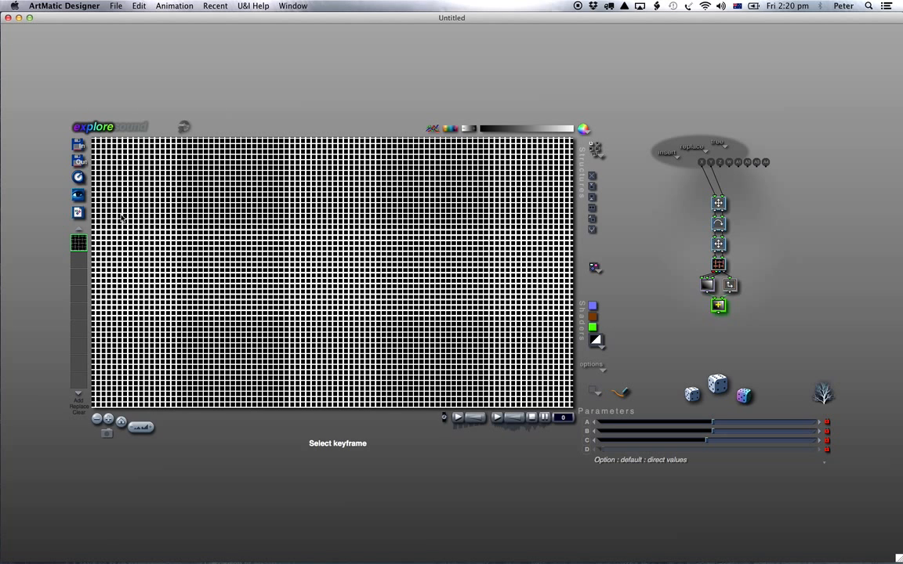
{"action": "left_click_drag", "start_coordinate": [141, 427], "coordinate": [274, 434]}
{"action": "left_click", "coordinate": [77, 258]}
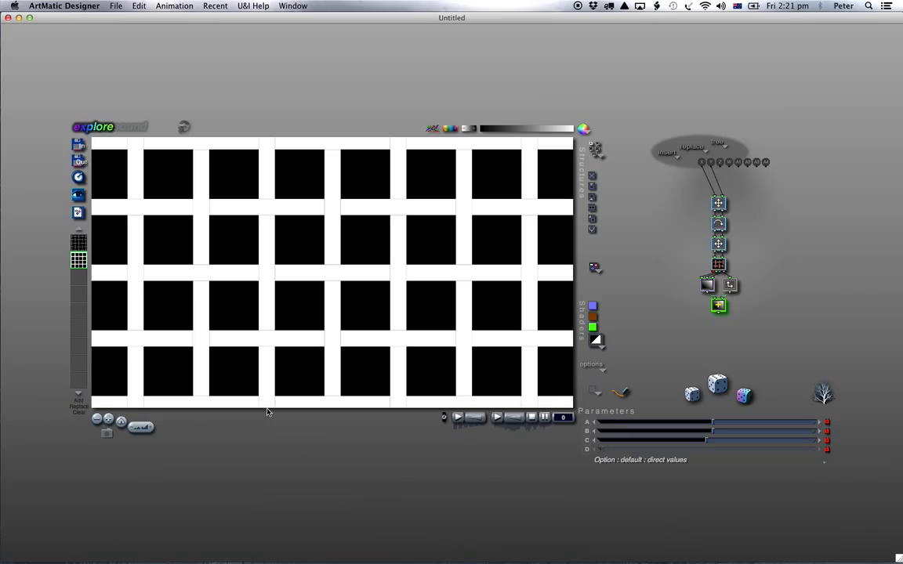
{"action": "left_click", "coordinate": [78, 244]}
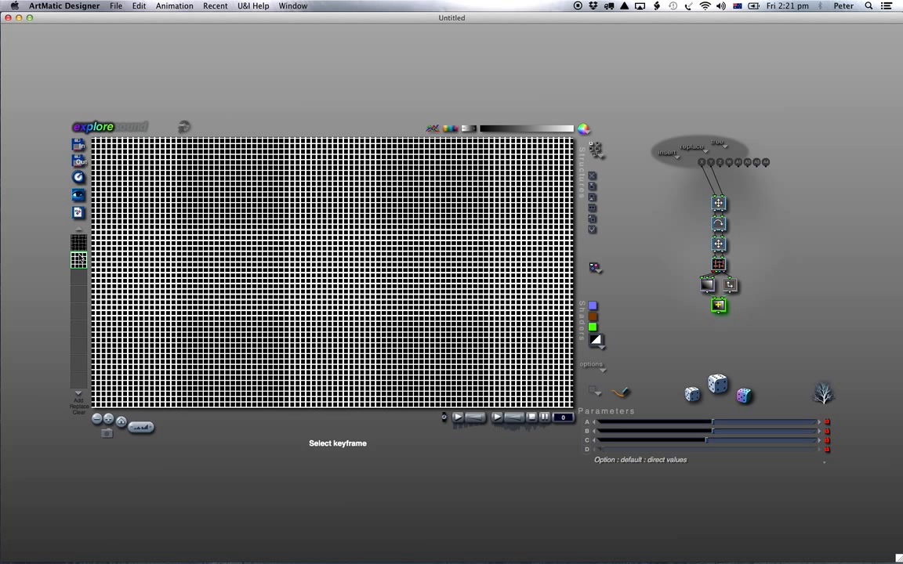
{"action": "left_click", "coordinate": [78, 259]}
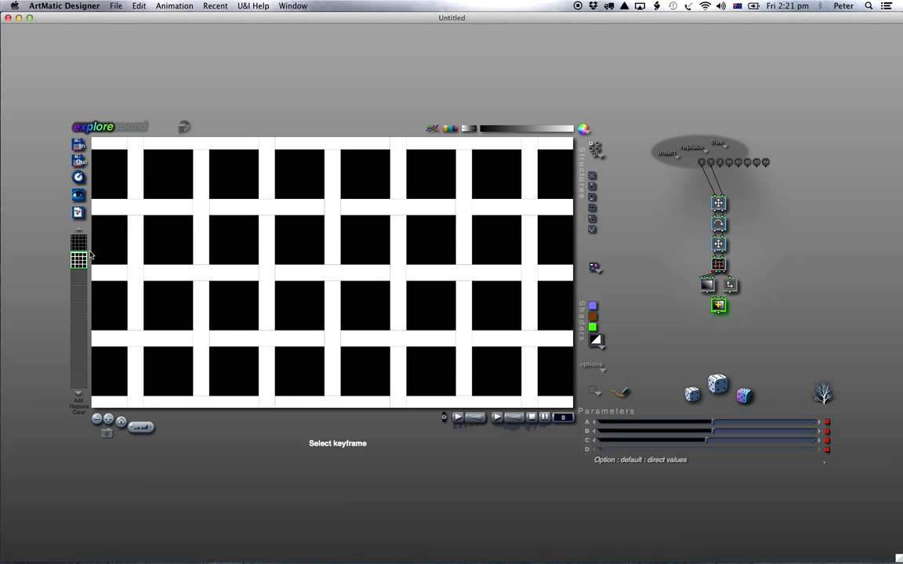
{"action": "left_click", "coordinate": [79, 241]}
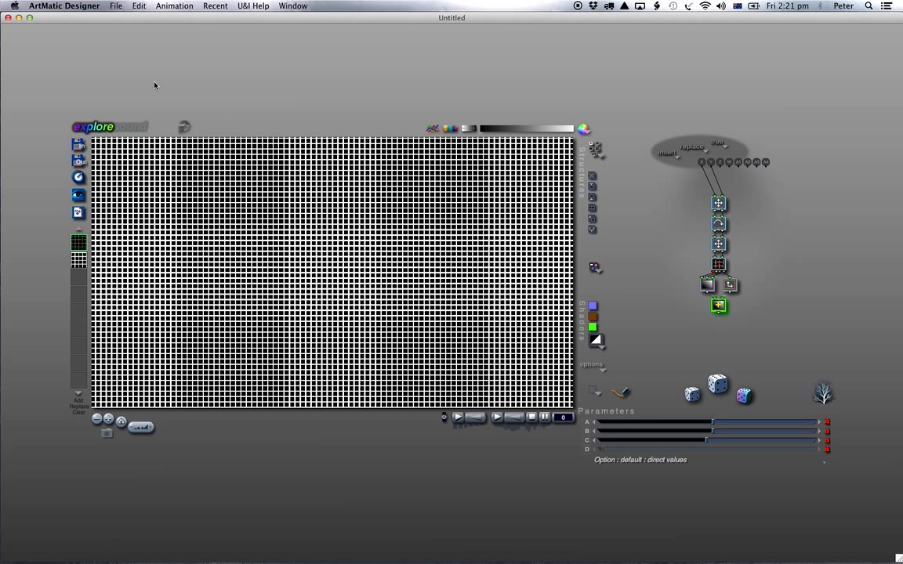
- Save the system under the name Canvas
{"action": "left_click", "coordinate": [115, 5]}
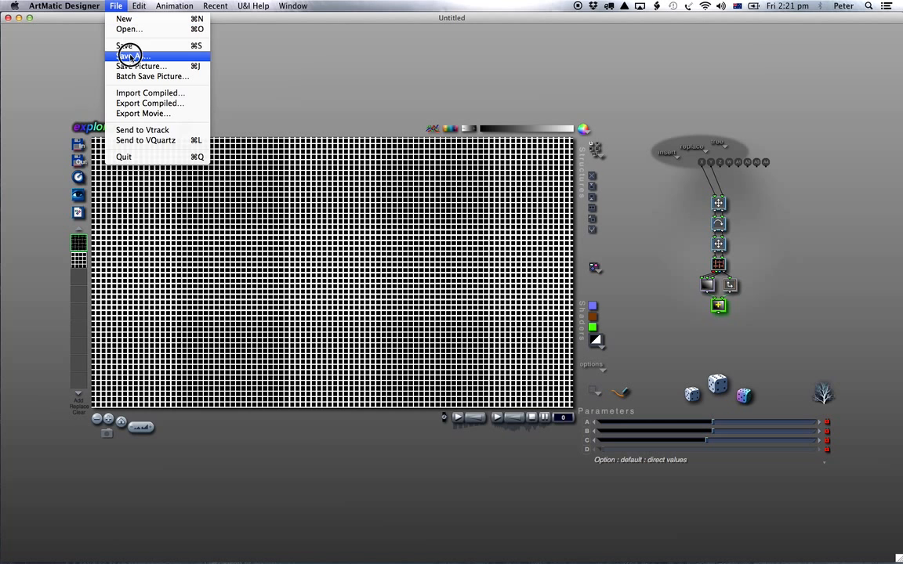
{"action": "left_click", "coordinate": [131, 56]}
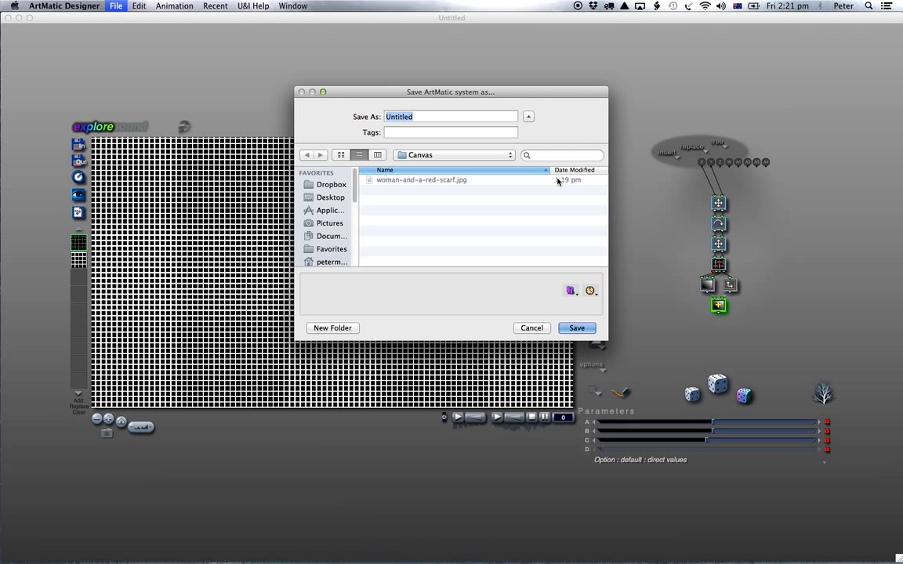
{"action": "left_click", "coordinate": [426, 117]}
{"action": "double_click", "coordinate": [427, 118]}
{"action": "type", "text": "Canvas"}
{"action": "key", "text": "Return"}
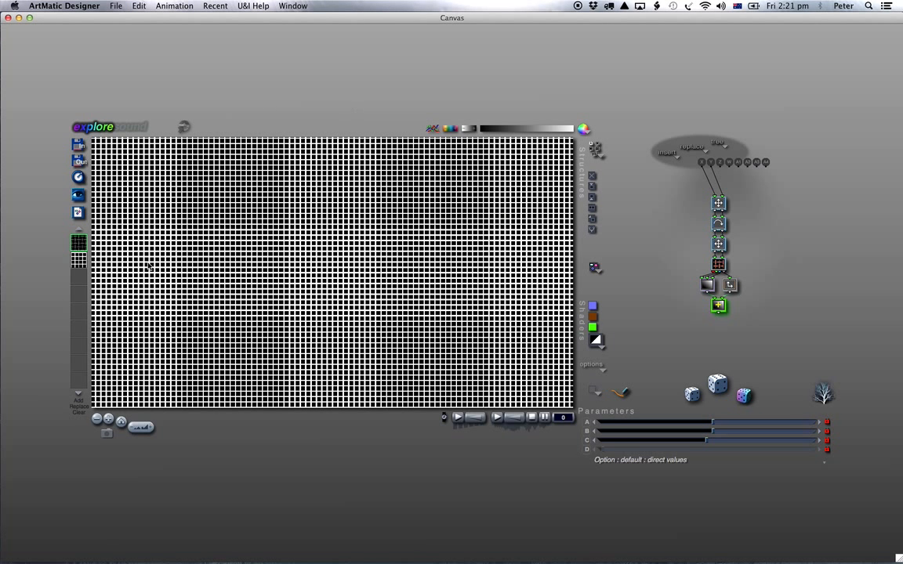
- Review the wide and close-up keyframes alternately, finishing on the close-up view
{"action": "left_click", "coordinate": [79, 244]}
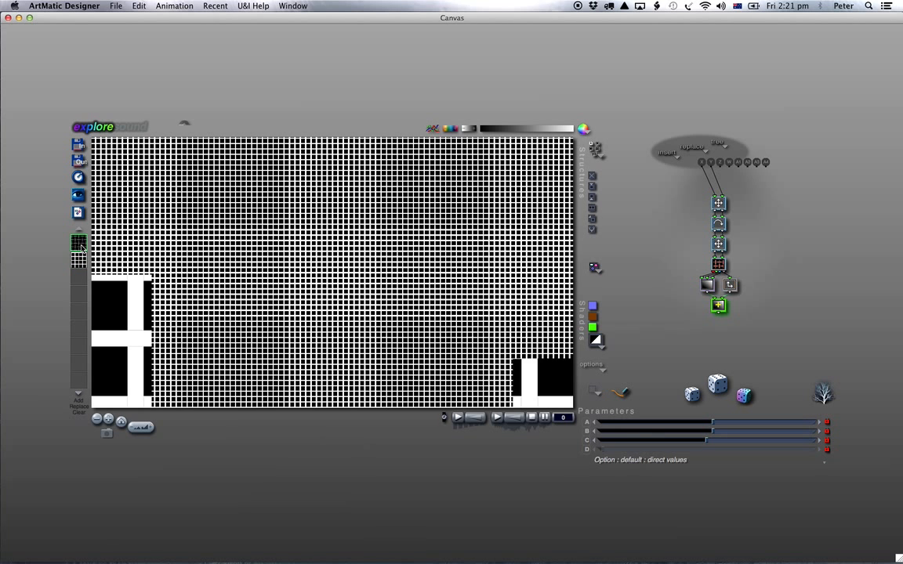
{"action": "left_click", "coordinate": [78, 264]}
{"action": "left_click", "coordinate": [79, 247]}
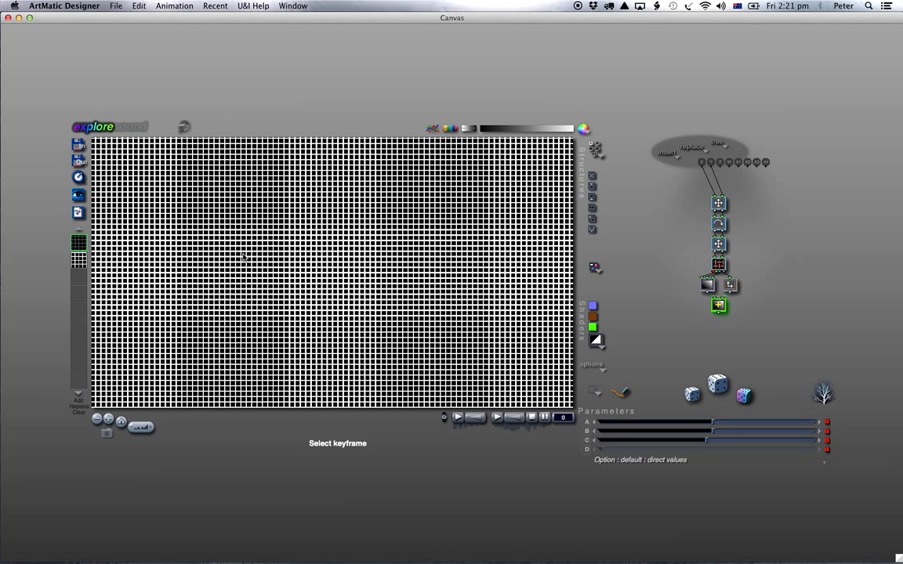
{"action": "left_click", "coordinate": [78, 260]}
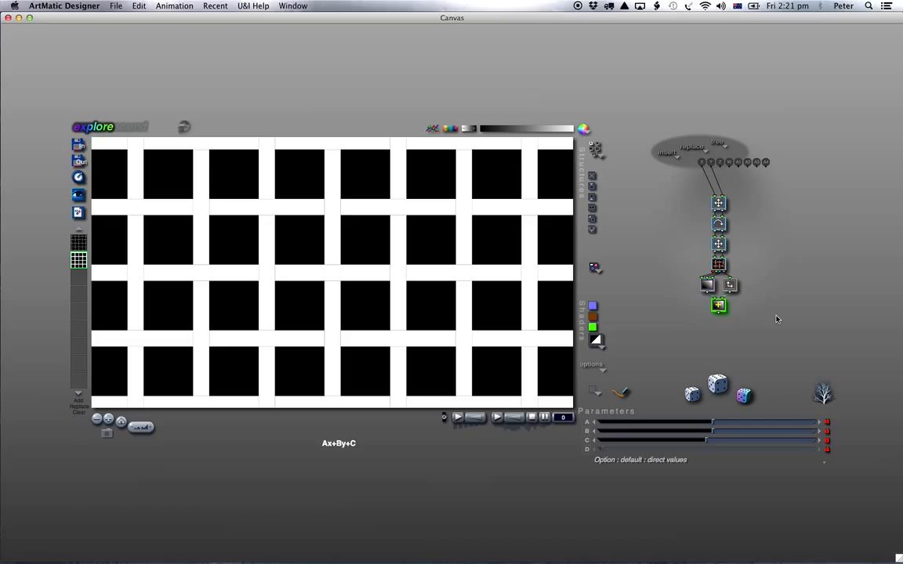
- Try lowering parameter C of the bottom Ax+By+C component to its minimum, and reset all parameters
{"action": "left_click", "coordinate": [719, 307]}
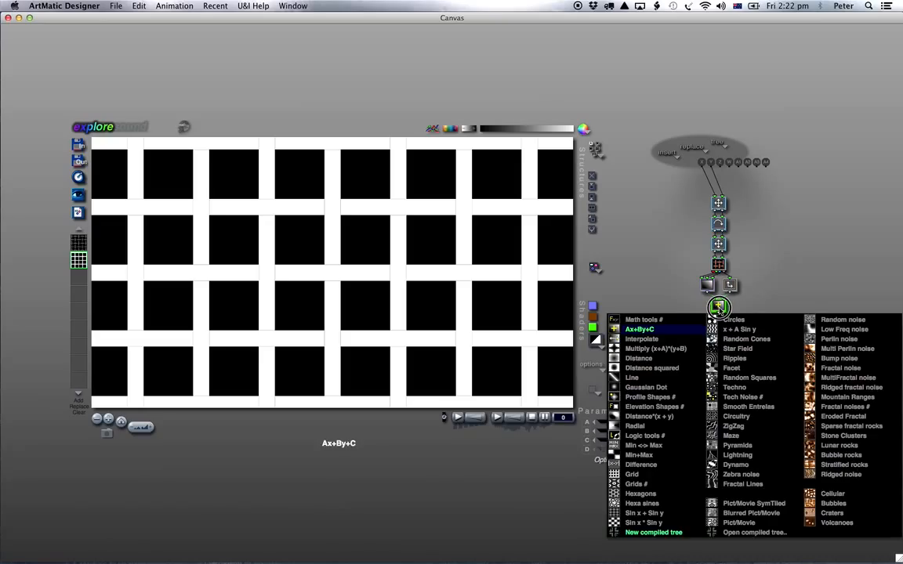
{"action": "left_click", "coordinate": [659, 256]}
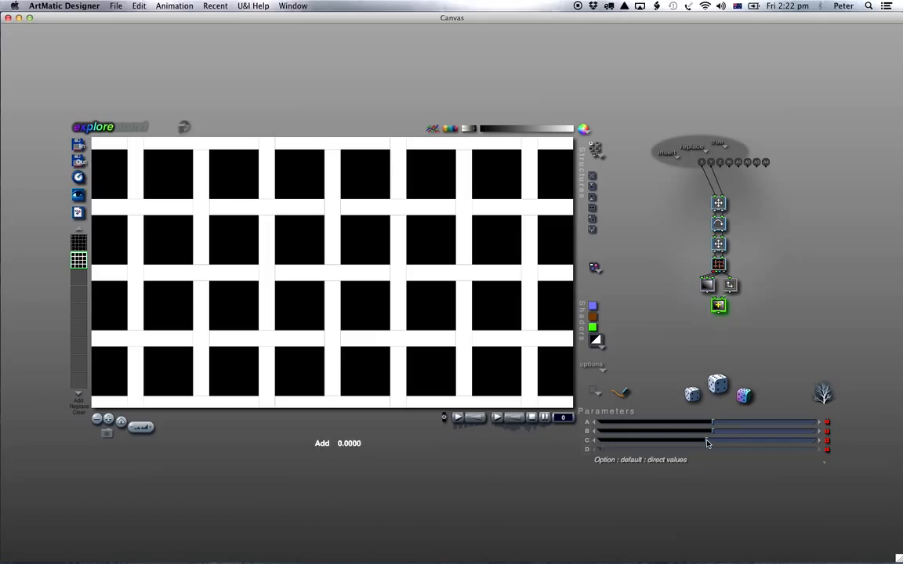
{"action": "mouse_move", "coordinate": [706, 443]}
{"action": "left_mouse_down"}
{"action": "mouse_move", "coordinate": [580, 437]}
{"action": "mouse_move", "coordinate": [815, 445]}
{"action": "mouse_move", "coordinate": [548, 437]}
{"action": "mouse_move", "coordinate": [598, 442]}
{"action": "left_mouse_up"}
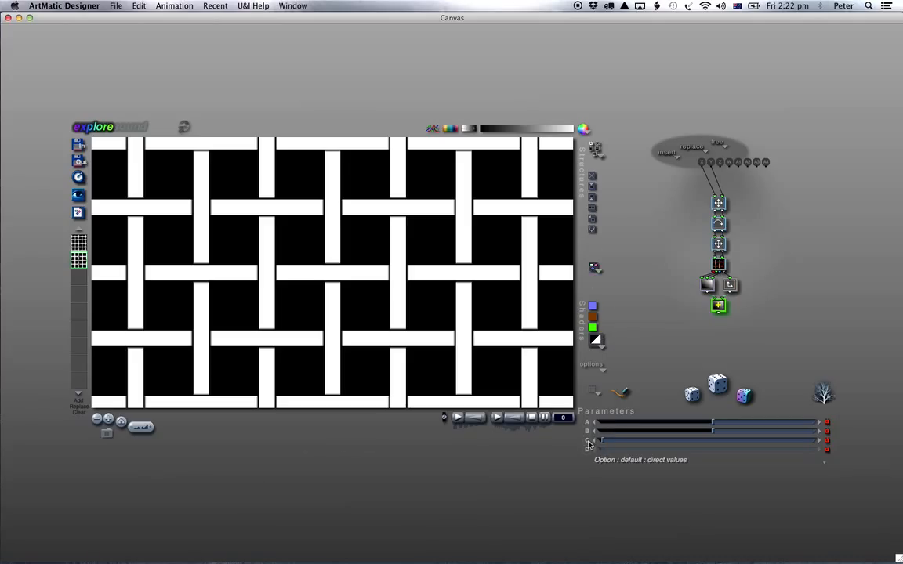
{"action": "left_click", "coordinate": [597, 393]}
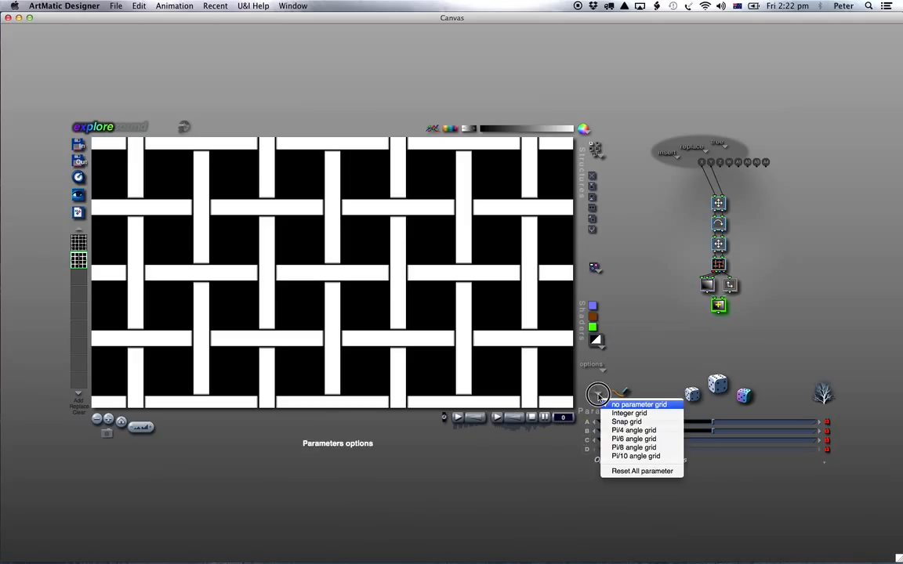
{"action": "left_click", "coordinate": [635, 470]}
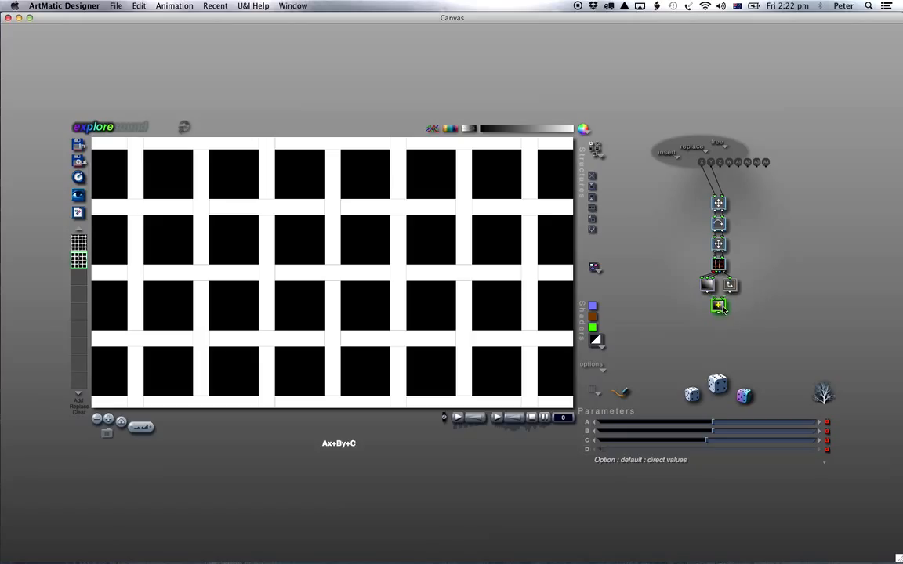
- Delete the bottom Ax+By+C component and inspect the Ax+By+Cz and Ax+B components above it
{"action": "key", "text": "Delete"}
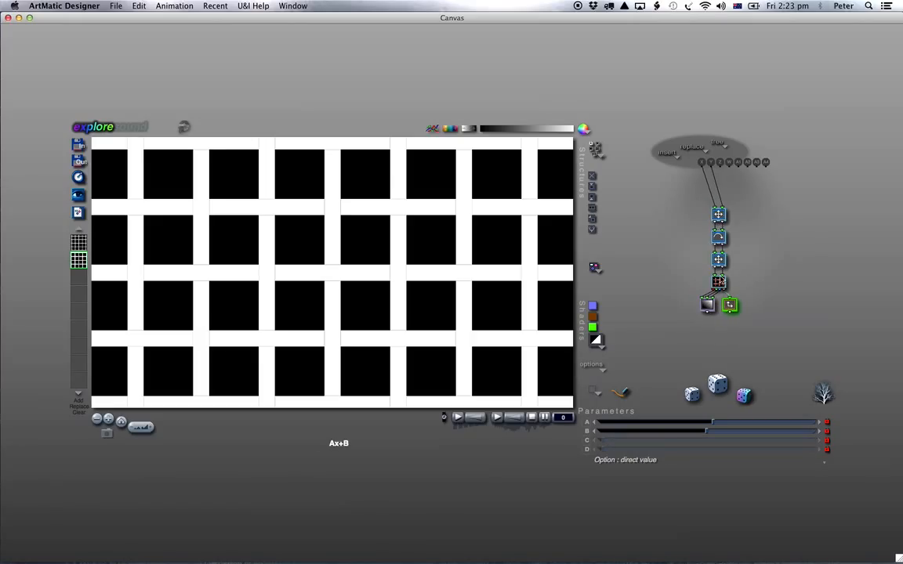
{"action": "left_click", "coordinate": [708, 307]}
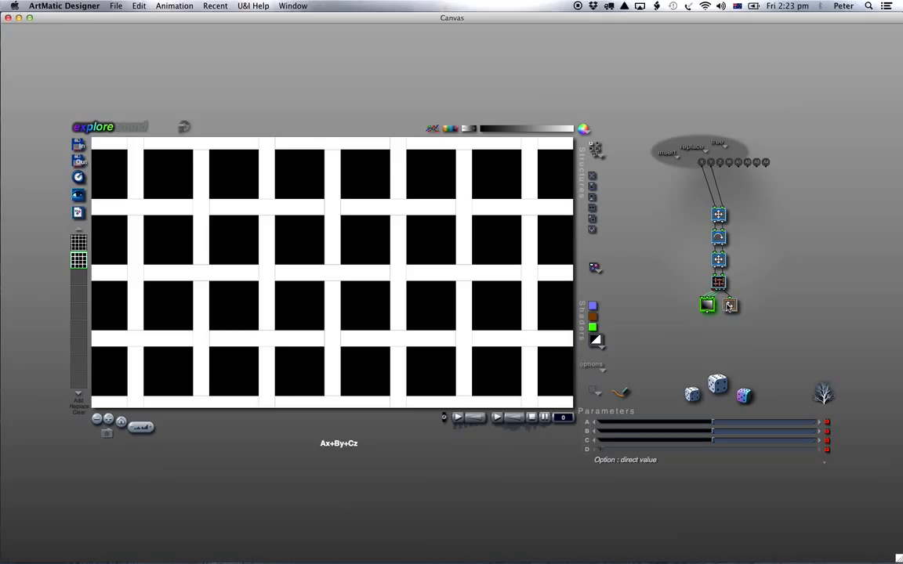
{"action": "left_click", "coordinate": [730, 307]}
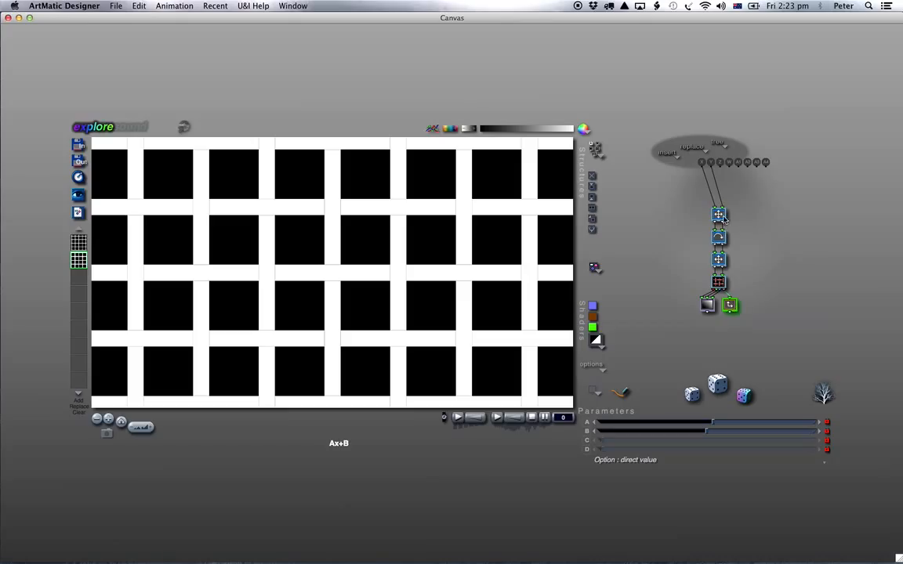
- Try adding a second Ax+B component below the existing one, move the Ax+By+Cz component up a row, and delete the added component
{"action": "left_click", "coordinate": [733, 310], "text": "super"}
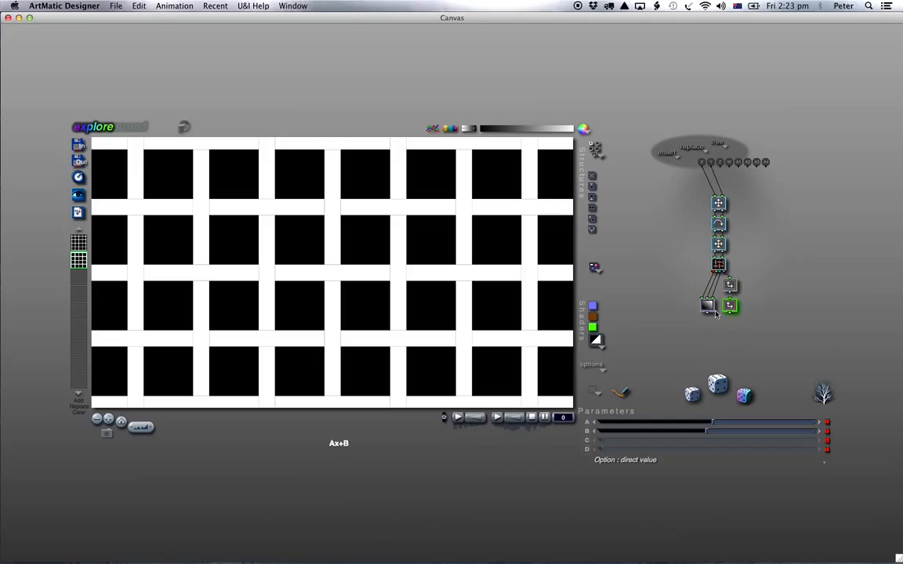
{"action": "left_click", "coordinate": [708, 307]}
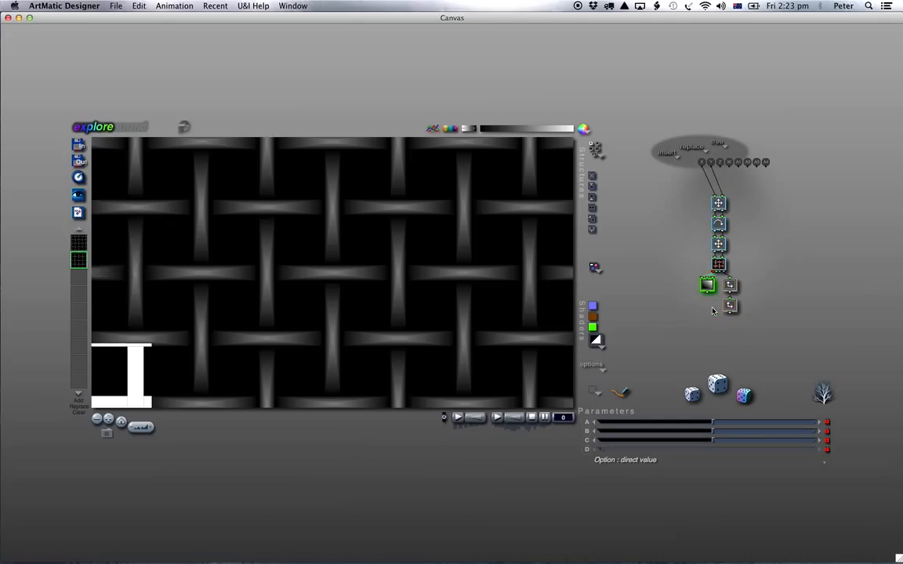
{"action": "key", "text": "super+z"}
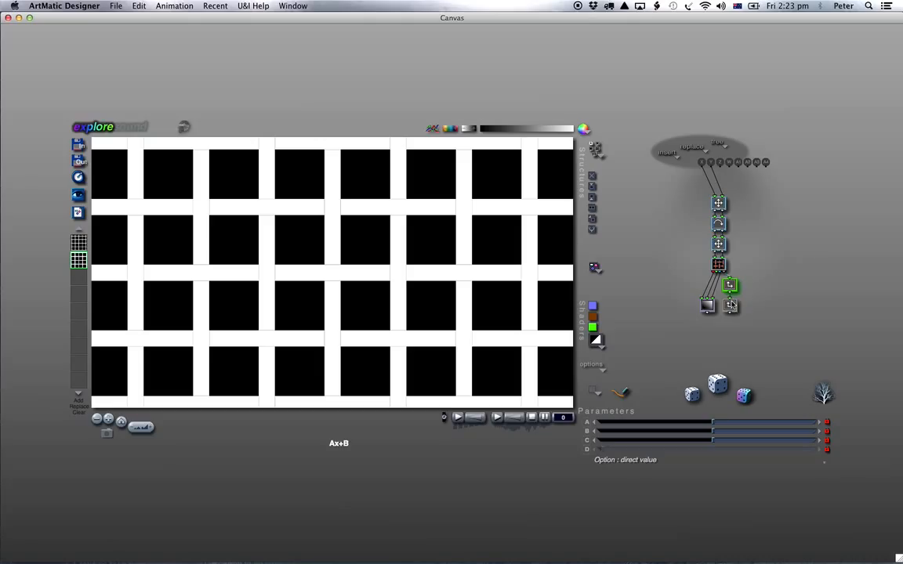
{"action": "left_click", "coordinate": [707, 305]}
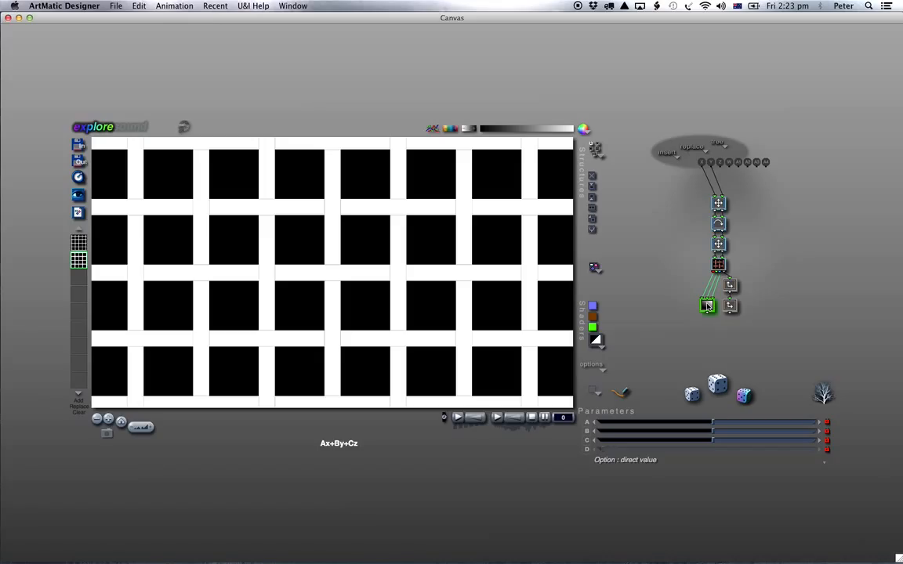
{"action": "key", "text": "Up"}
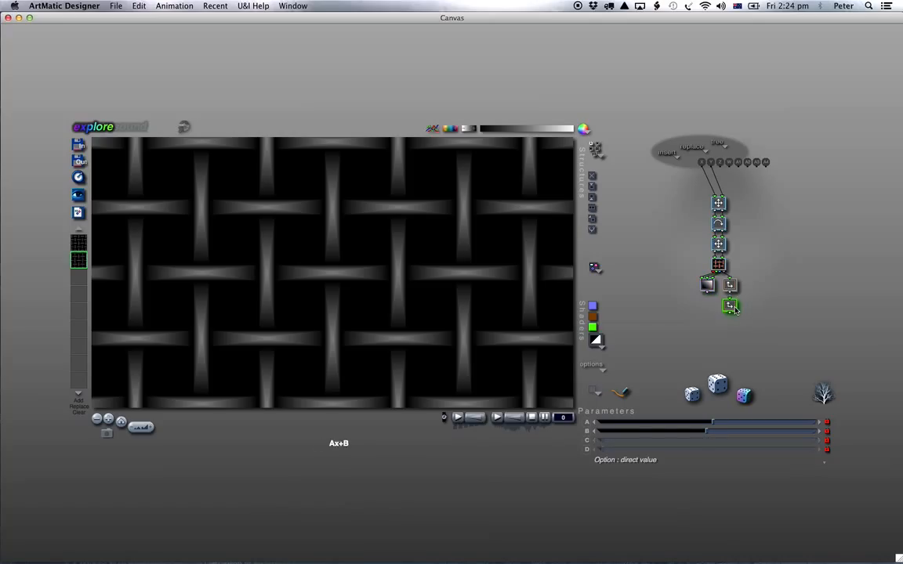
{"action": "key", "text": "BackSpace"}
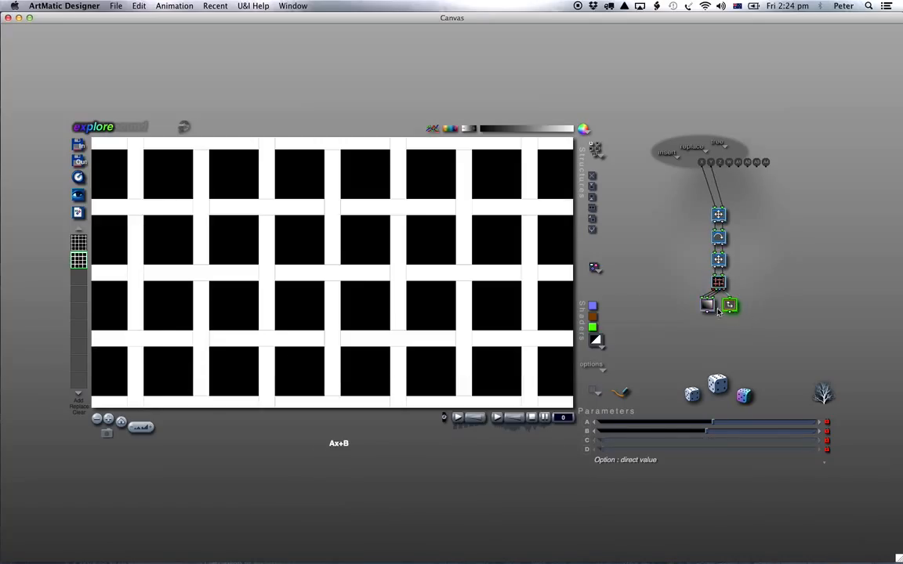
- Add an Ax+By+C component at the end of the tree that combines the Ax+By+Cz and Ax+B outputs
{"action": "left_click", "coordinate": [708, 306]}
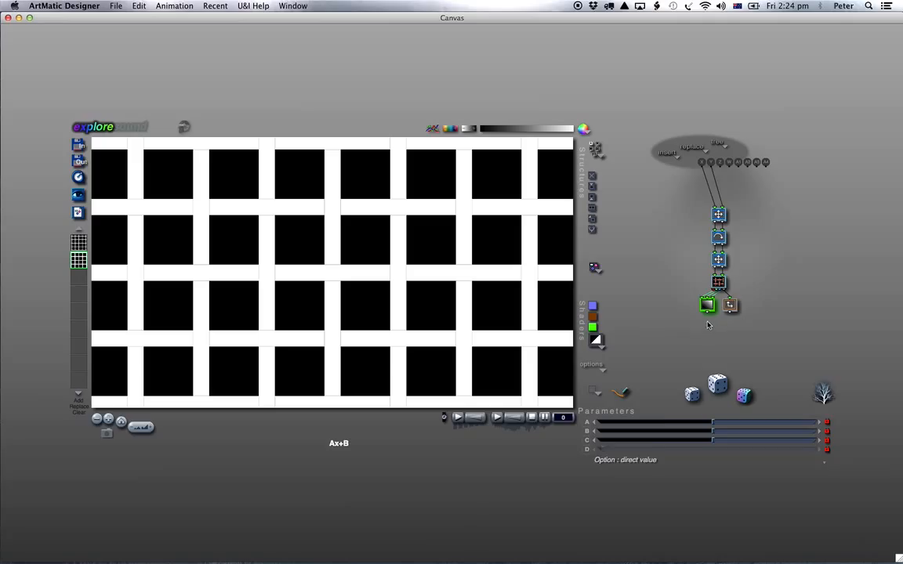
{"action": "left_click", "coordinate": [706, 322]}
{"action": "left_click_drag", "start_coordinate": [706, 307], "coordinate": [656, 343]}
{"action": "left_click_drag", "start_coordinate": [729, 307], "coordinate": [730, 286]}
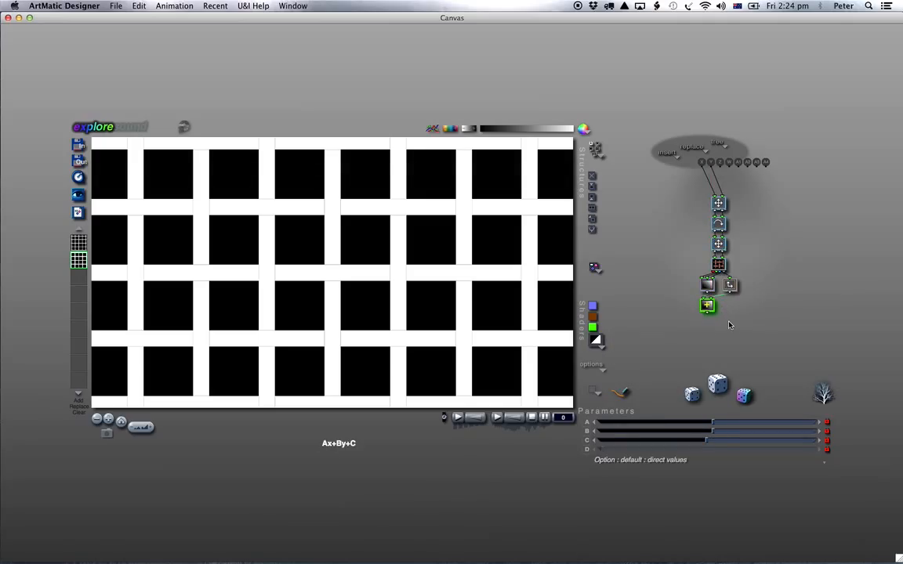
- Lower parameter C of the new Ax+By+C component to its minimum so the over-under weave shows
{"action": "left_click_drag", "start_coordinate": [704, 444], "coordinate": [665, 441]}
{"action": "left_click_drag", "start_coordinate": [597, 398], "coordinate": [688, 354]}
{"action": "left_click_drag", "start_coordinate": [706, 440], "coordinate": [590, 429]}
- Insert an Ax+B component between the Ax+By+Cz and Ax+By+C components and lower its scaling to shade the weave
{"action": "left_click", "coordinate": [712, 286]}
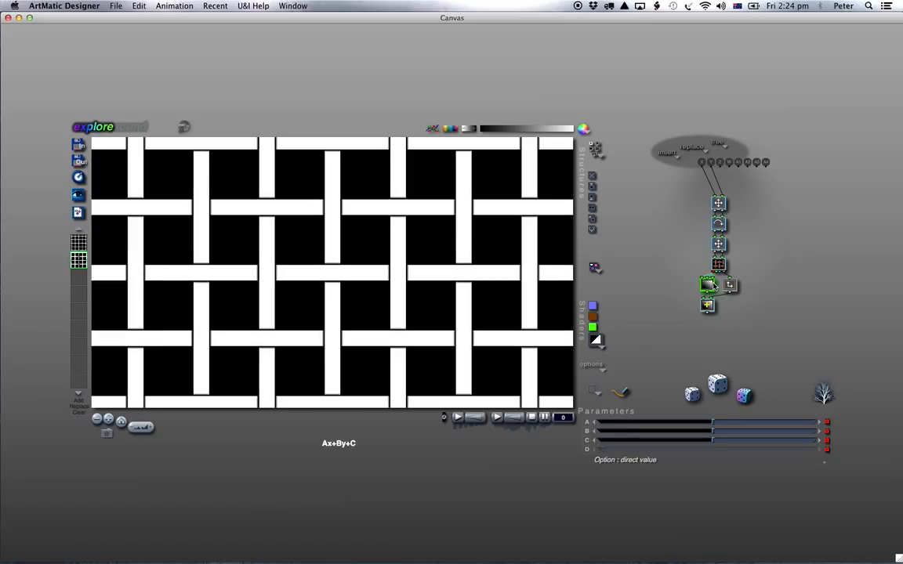
{"action": "key", "text": "i"}
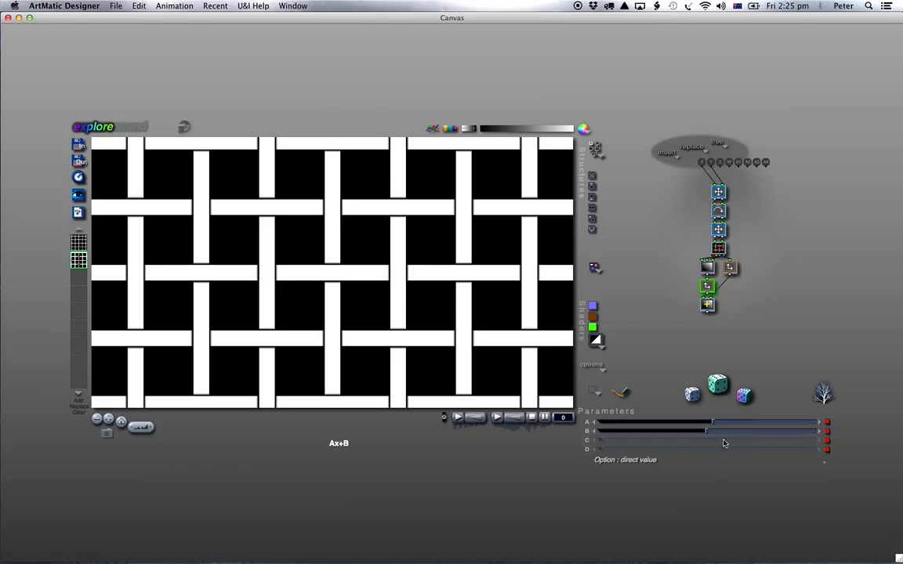
{"action": "mouse_move", "coordinate": [710, 423]}
{"action": "left_mouse_down"}
{"action": "mouse_move", "coordinate": [702, 423]}
{"action": "mouse_move", "coordinate": [711, 423]}
{"action": "left_mouse_up"}
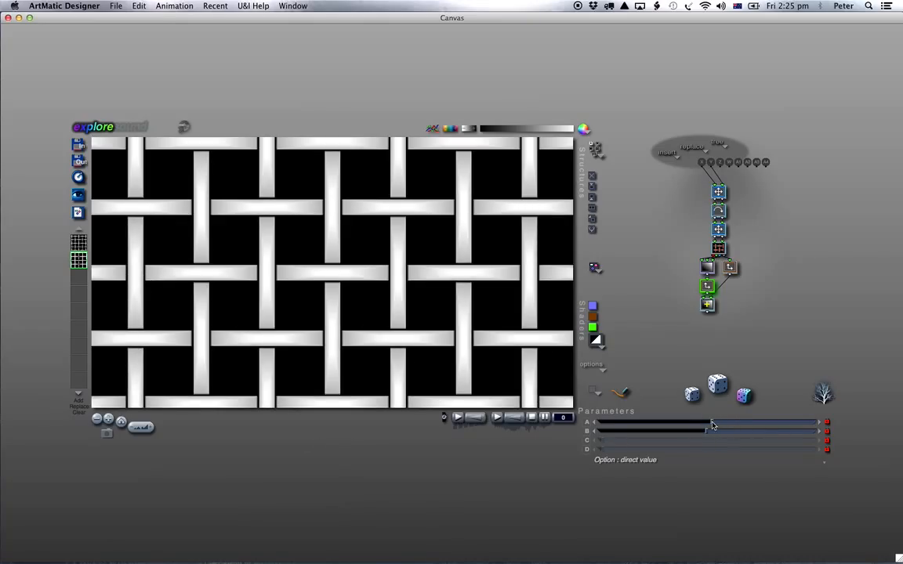
{"action": "left_click_drag", "start_coordinate": [710, 423], "coordinate": [710, 424]}
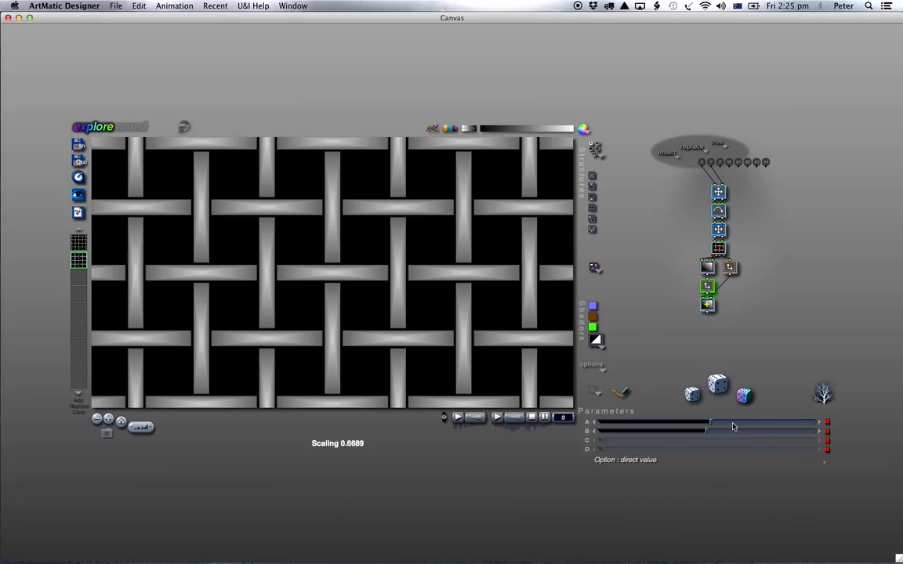
{"action": "left_click_drag", "start_coordinate": [713, 426], "coordinate": [685, 421]}
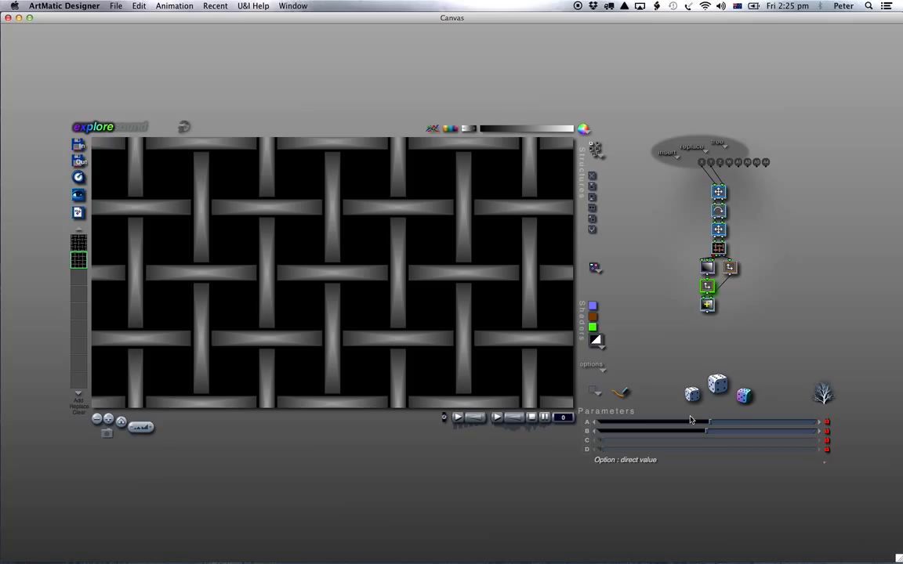
- Check the shaded weave in both keyframes and set the inserted Ax+B component's scaling to 0.6271
{"action": "left_click", "coordinate": [81, 244]}
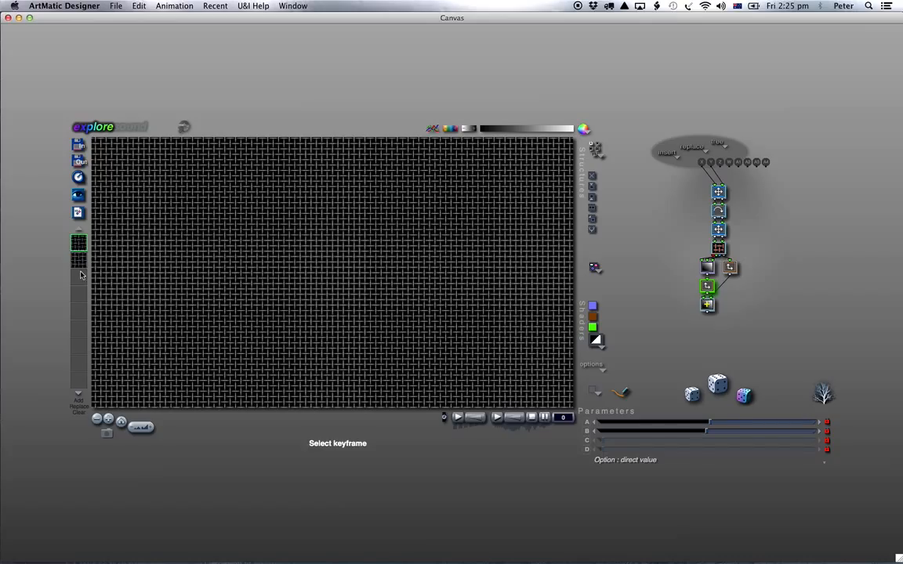
{"action": "left_click", "coordinate": [79, 260]}
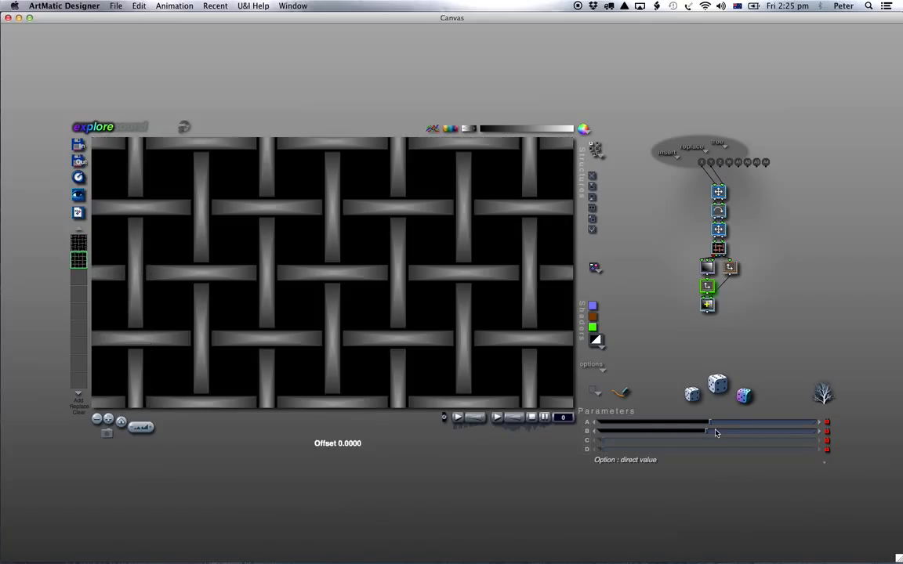
{"action": "left_click_drag", "start_coordinate": [709, 424], "coordinate": [716, 424]}
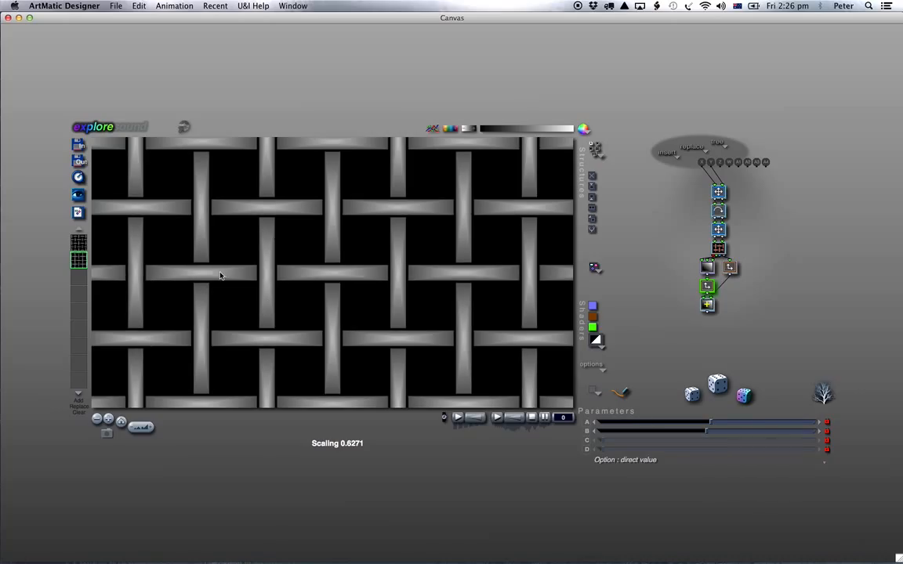
- Raise the scale of the lower Scale & Offset component in the first keyframe and preview the weave full screen
{"action": "left_click", "coordinate": [78, 244]}
{"action": "left_click", "coordinate": [77, 262]}
{"action": "left_click", "coordinate": [78, 243]}
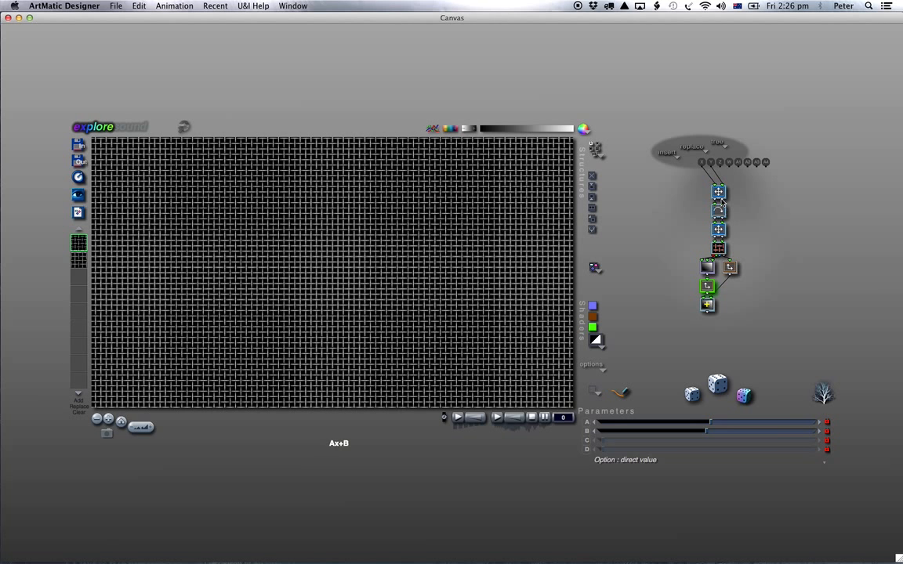
{"action": "left_click", "coordinate": [718, 229]}
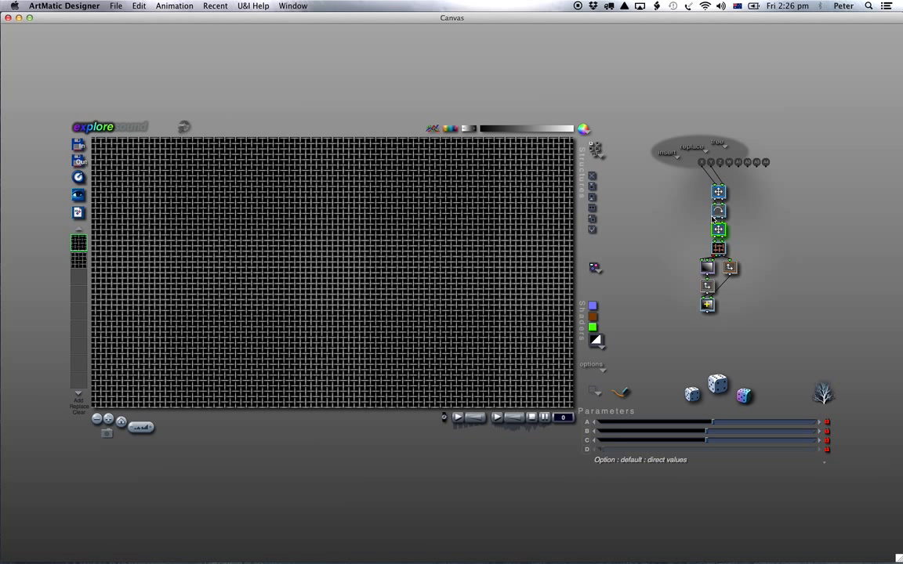
{"action": "left_click", "coordinate": [719, 193]}
{"action": "left_click", "coordinate": [719, 229]}
{"action": "left_click_drag", "start_coordinate": [712, 423], "coordinate": [744, 424]}
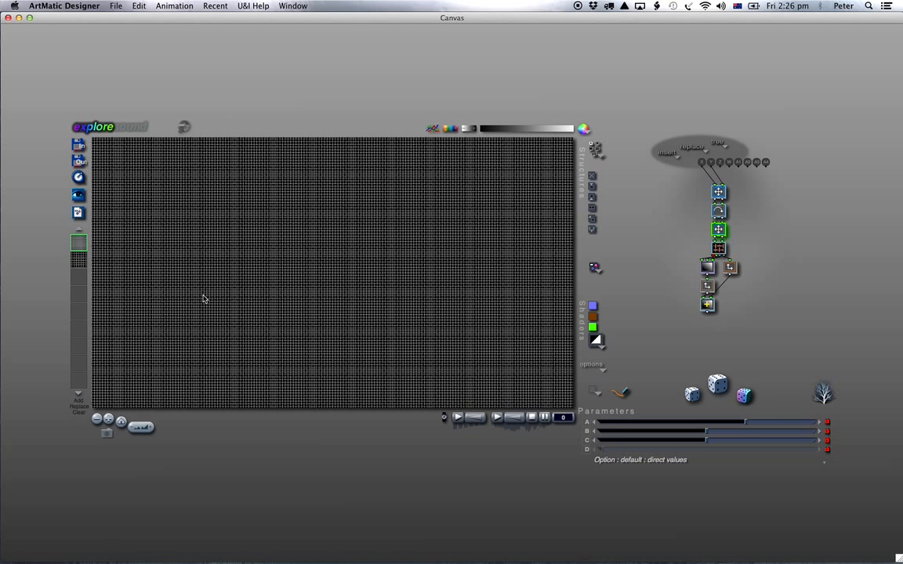
{"action": "key", "text": "f"}
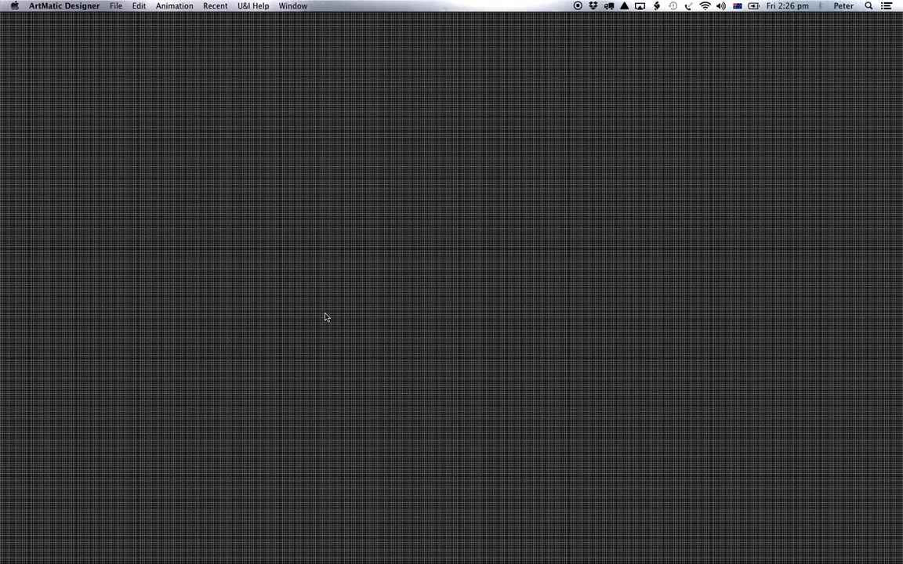
{"action": "left_click", "coordinate": [325, 314]}
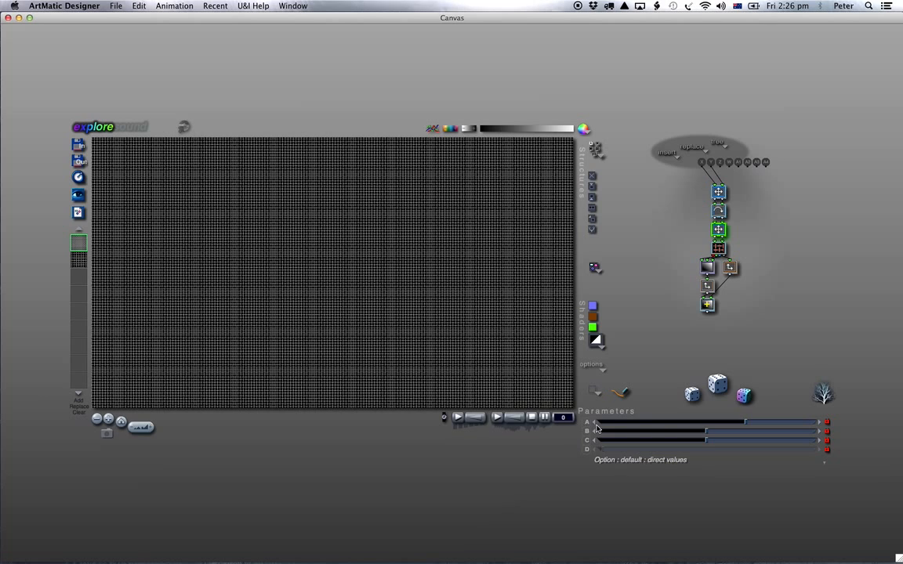
- Lower the lower Scale & Offset component's scale gradually to 3.2319, checking the weave full screen between adjustments
{"action": "left_click", "coordinate": [735, 423]}
{"action": "key", "text": "f"}
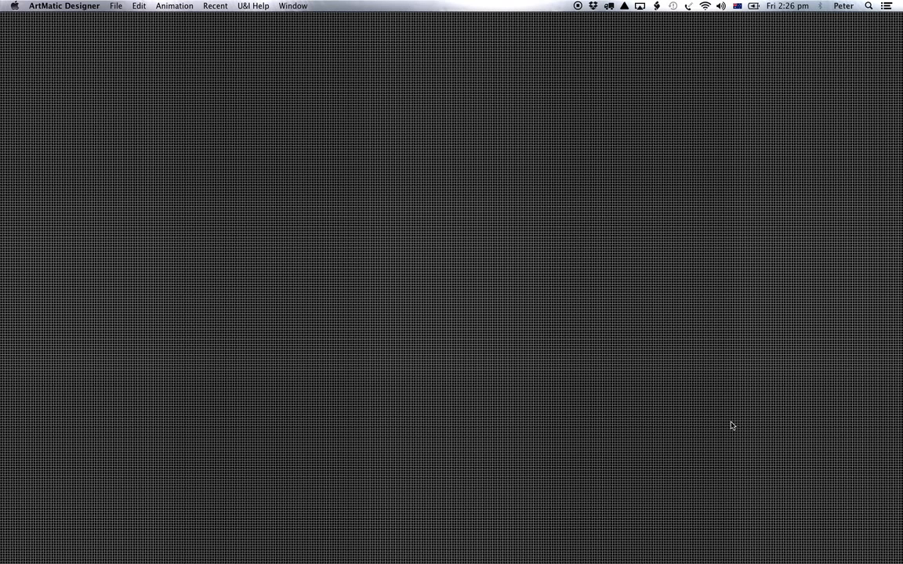
{"action": "left_click", "coordinate": [732, 425]}
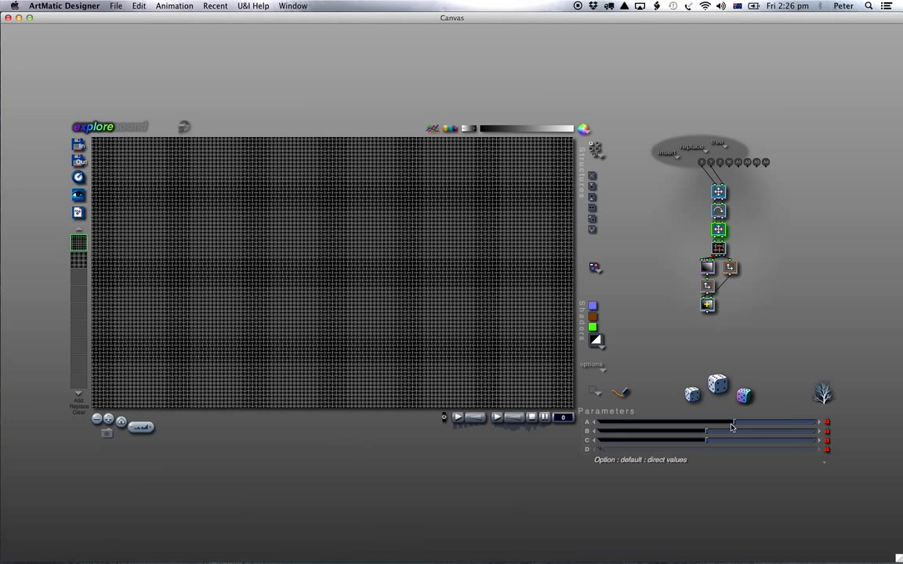
{"action": "left_click_drag", "start_coordinate": [734, 427], "coordinate": [730, 428]}
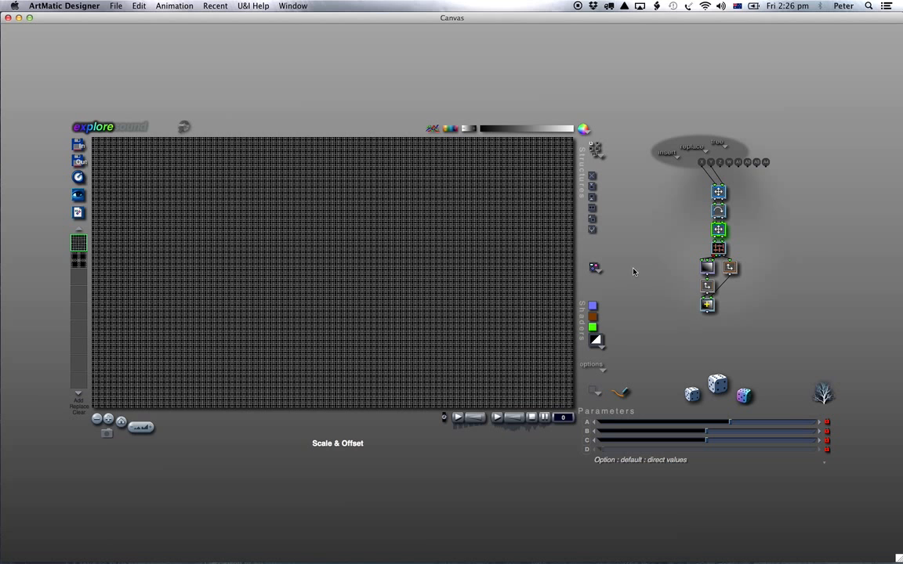
{"action": "key", "text": "f"}
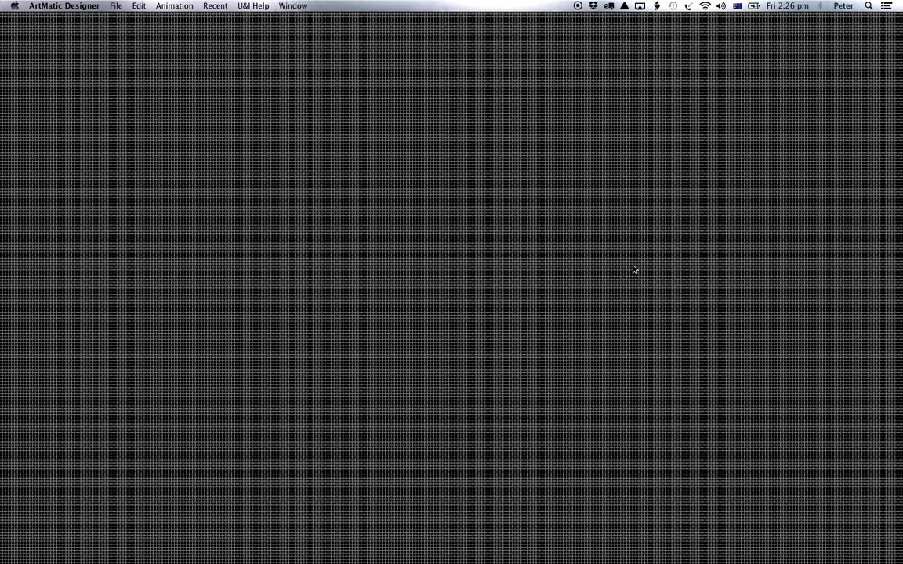
{"action": "left_click", "coordinate": [703, 367]}
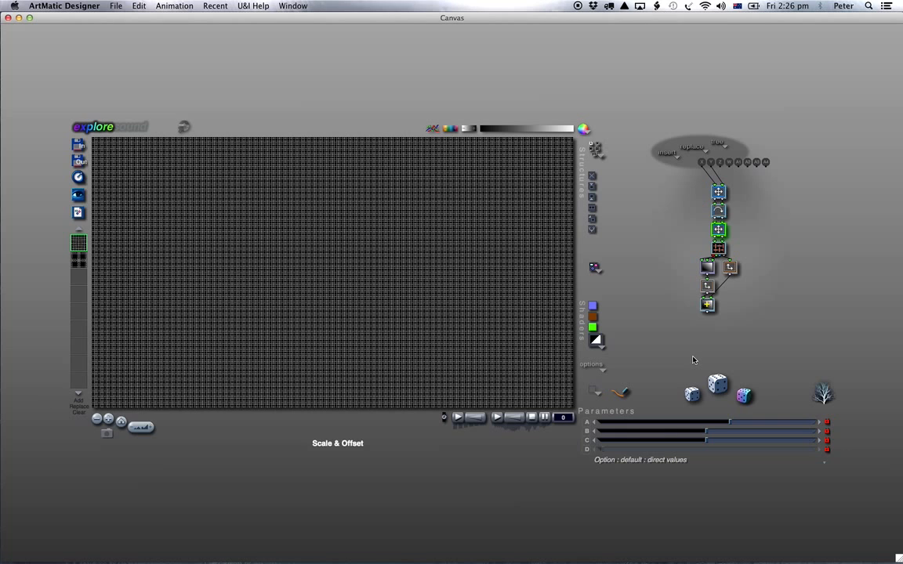
{"action": "left_click_drag", "start_coordinate": [730, 424], "coordinate": [728, 425]}
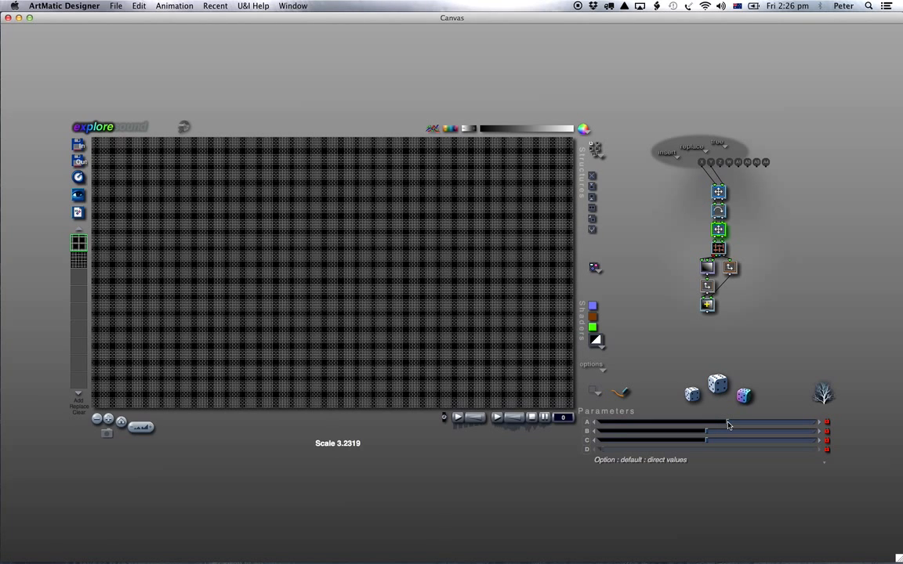
{"action": "key", "text": "super+f"}
{"action": "left_click", "coordinate": [652, 243]}
- Shift the final Ax+By+C component one place to the right in the tree and compare the weave in both keyframes
{"action": "left_click", "coordinate": [708, 306]}
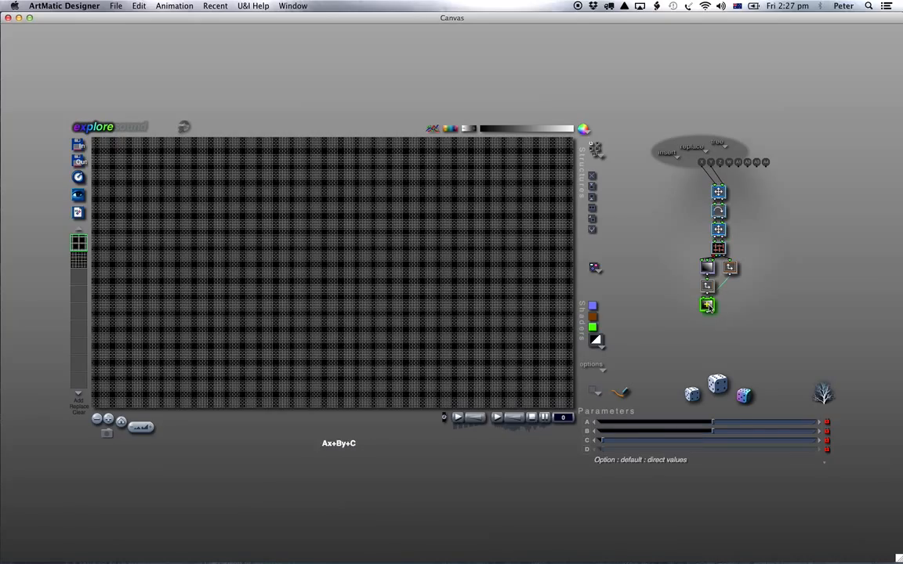
{"action": "key", "text": "Right"}
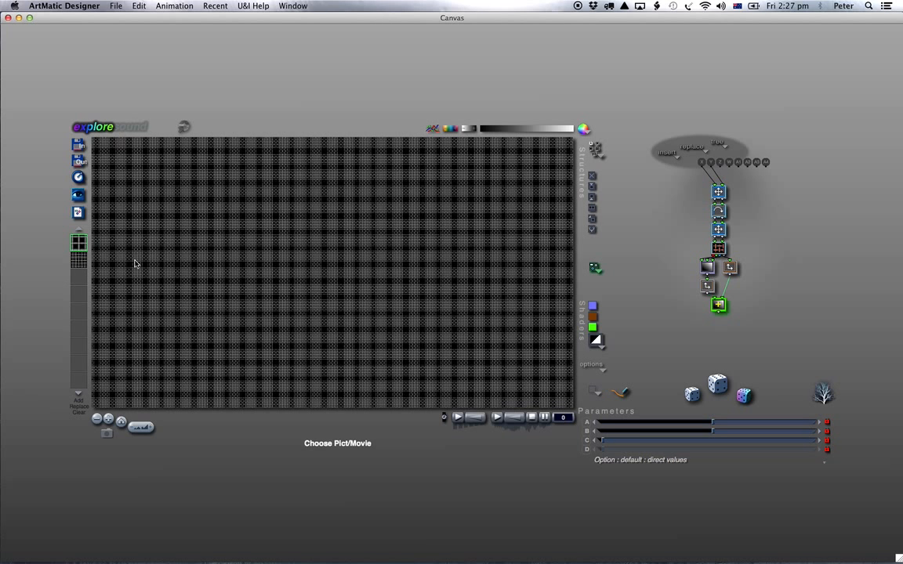
{"action": "left_click", "coordinate": [78, 260]}
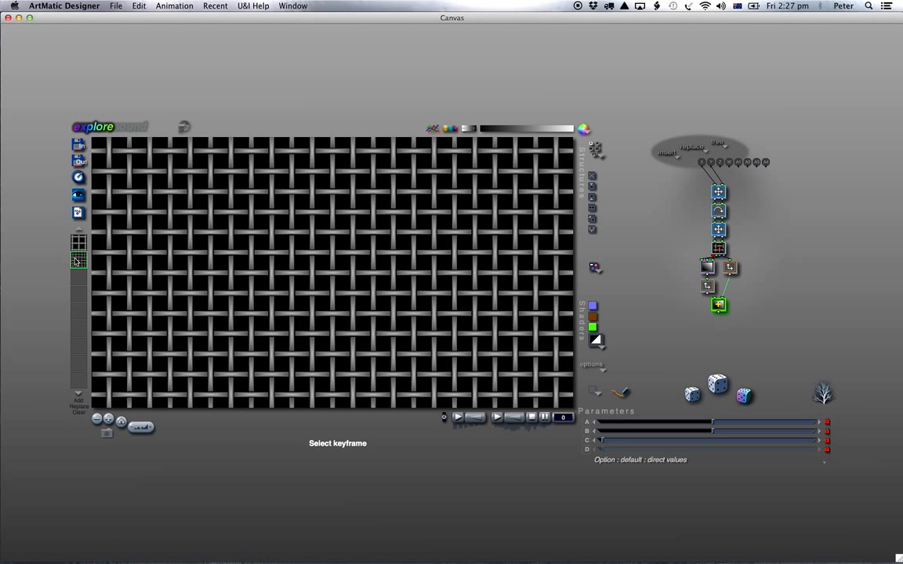
{"action": "left_click", "coordinate": [78, 243]}
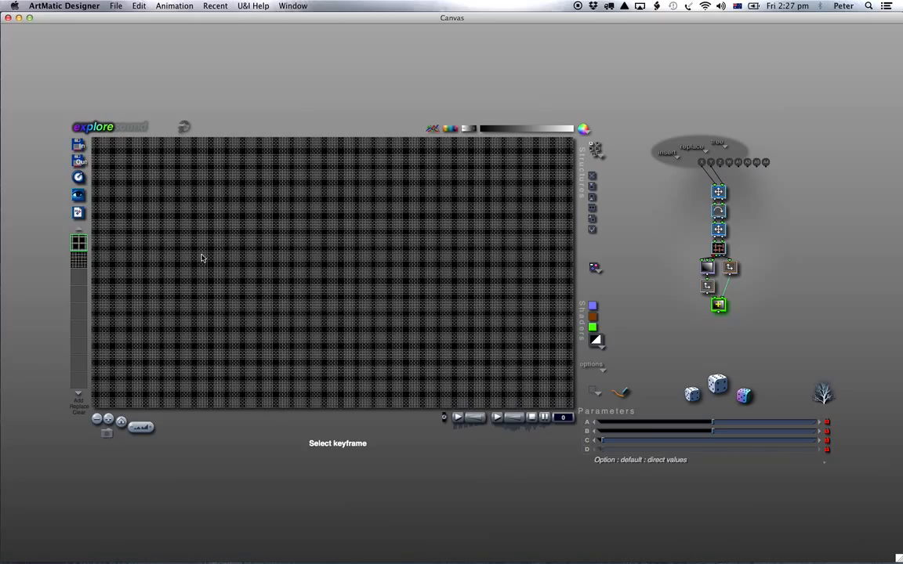
- Insert a Perlin random component between the lower Scale & Offset and the grid component, and preview the distortion full screen
{"action": "left_click", "coordinate": [718, 230]}
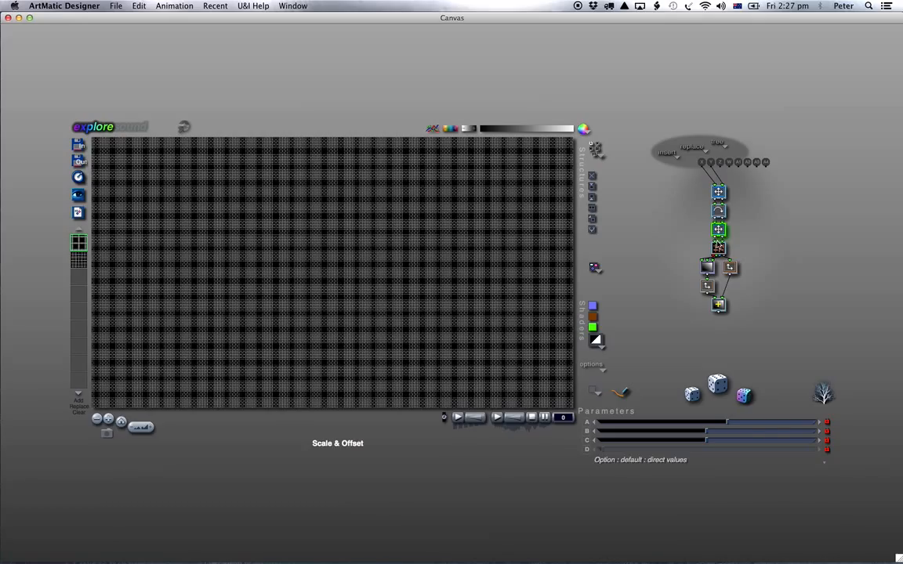
{"action": "left_click", "coordinate": [724, 238]}
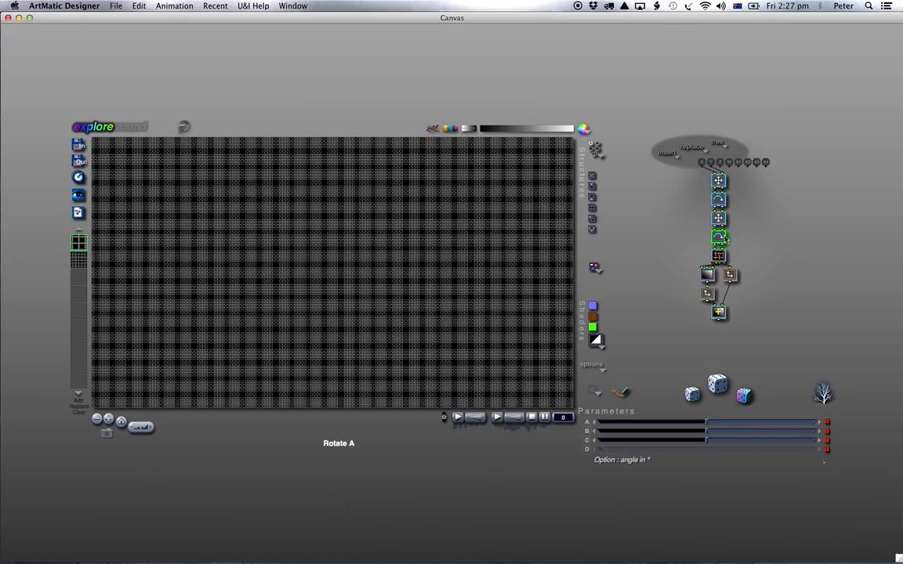
{"action": "left_click", "coordinate": [719, 238]}
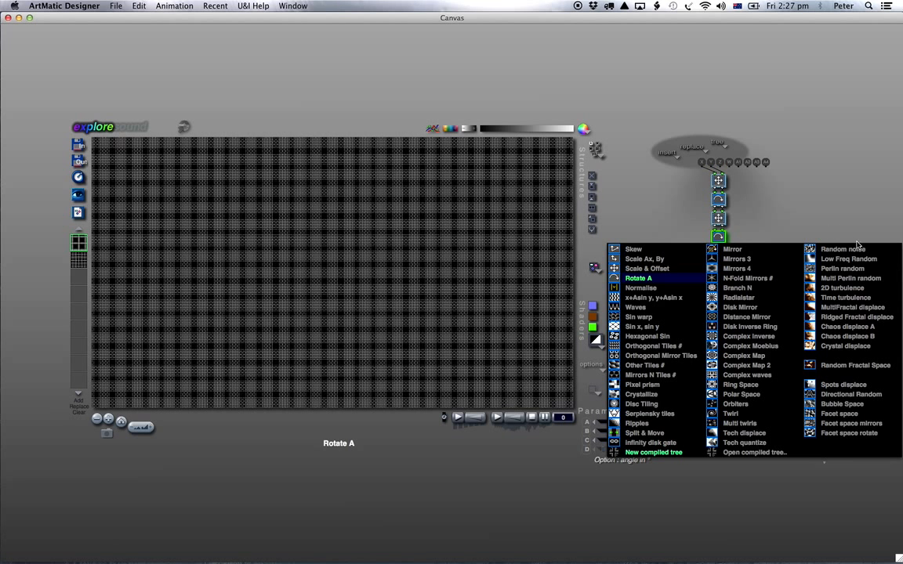
{"action": "left_click", "coordinate": [858, 269]}
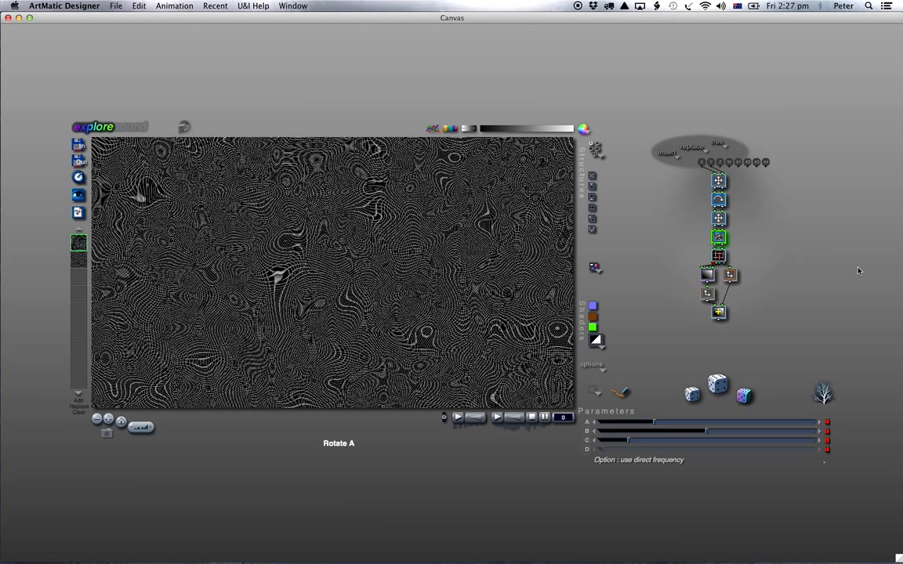
{"action": "key", "text": "f"}
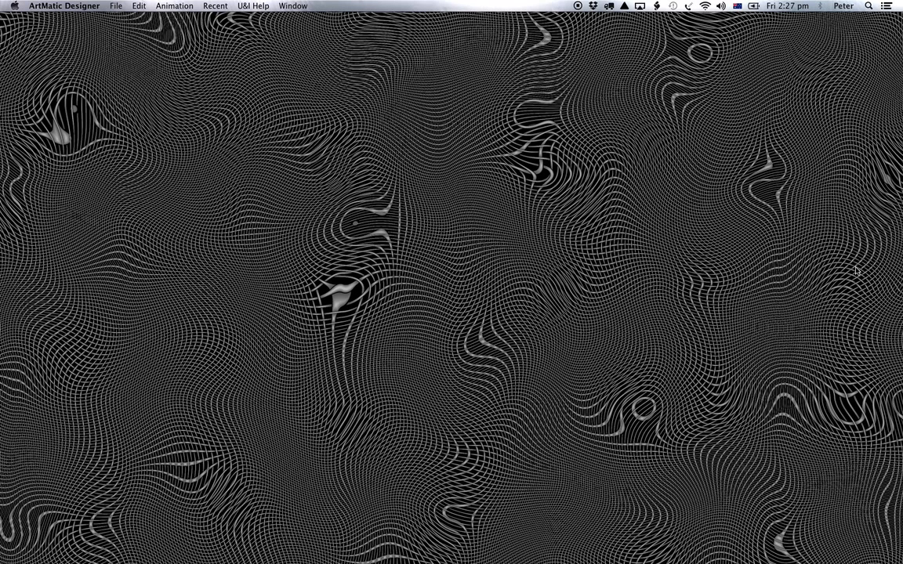
{"action": "left_click", "coordinate": [696, 231]}
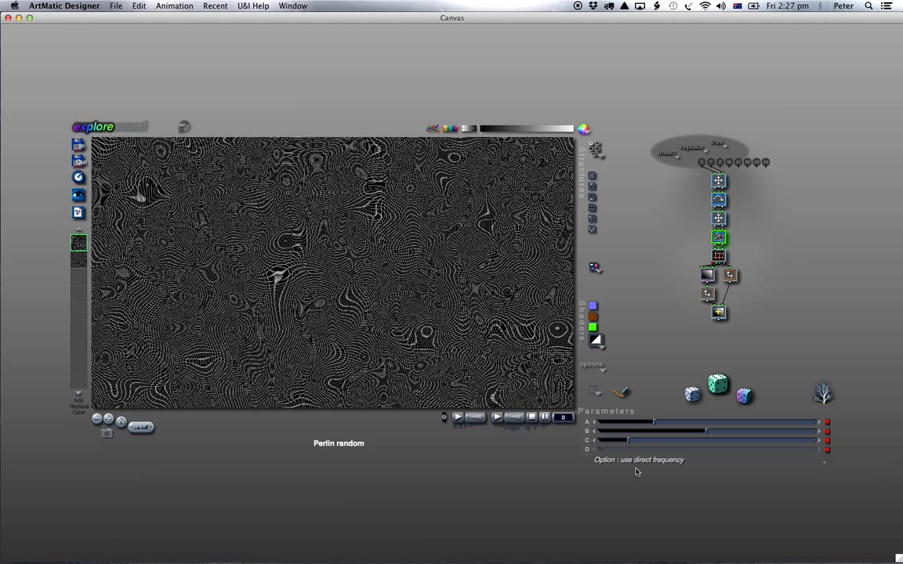
- Lower parameter A of the Perlin random component almost to its minimum and check the gentler distortion full screen
{"action": "left_click_drag", "start_coordinate": [654, 422], "coordinate": [605, 426]}
{"action": "key", "text": "f"}
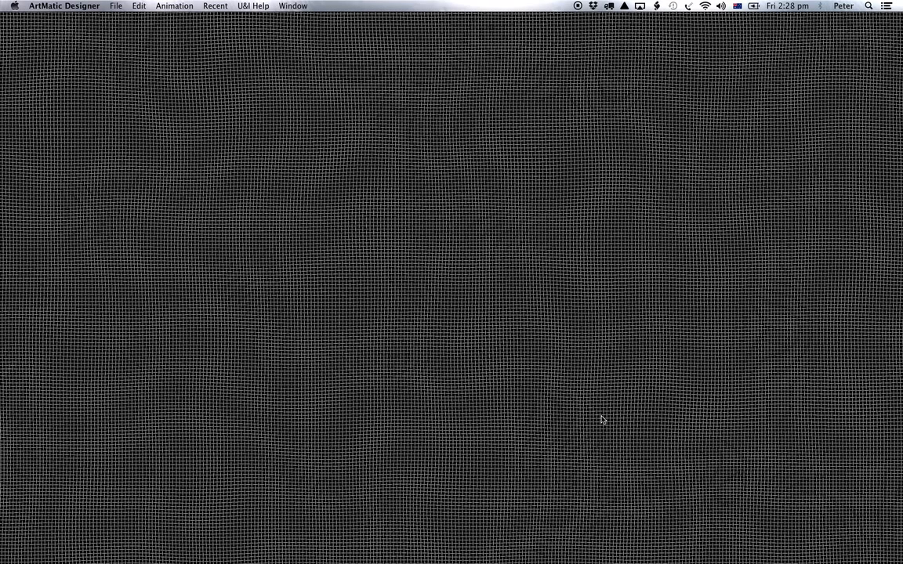
{"action": "left_click", "coordinate": [601, 417]}
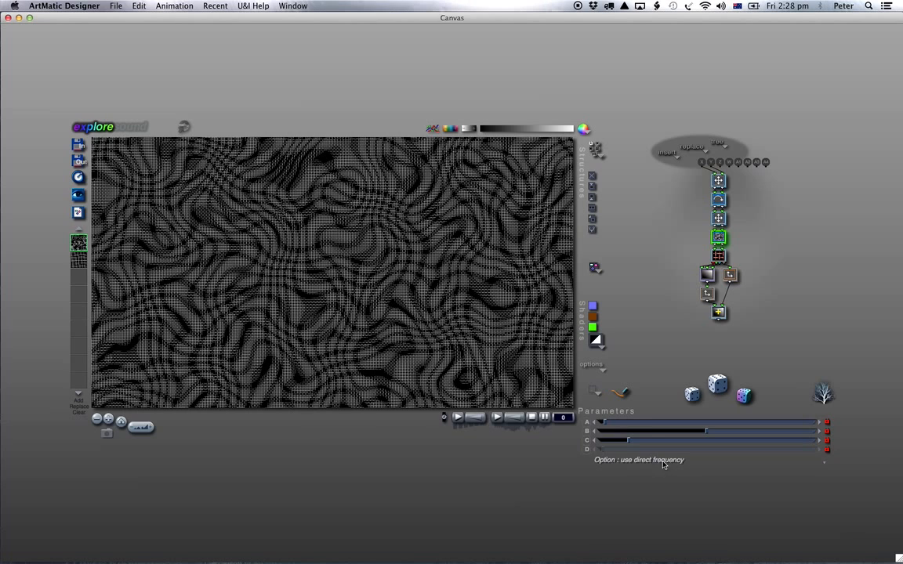
- Set the Perlin random component's frequency to 1.1240 and check the warped weave full screen and in both keyframes
{"action": "left_click_drag", "start_coordinate": [633, 444], "coordinate": [633, 442]}
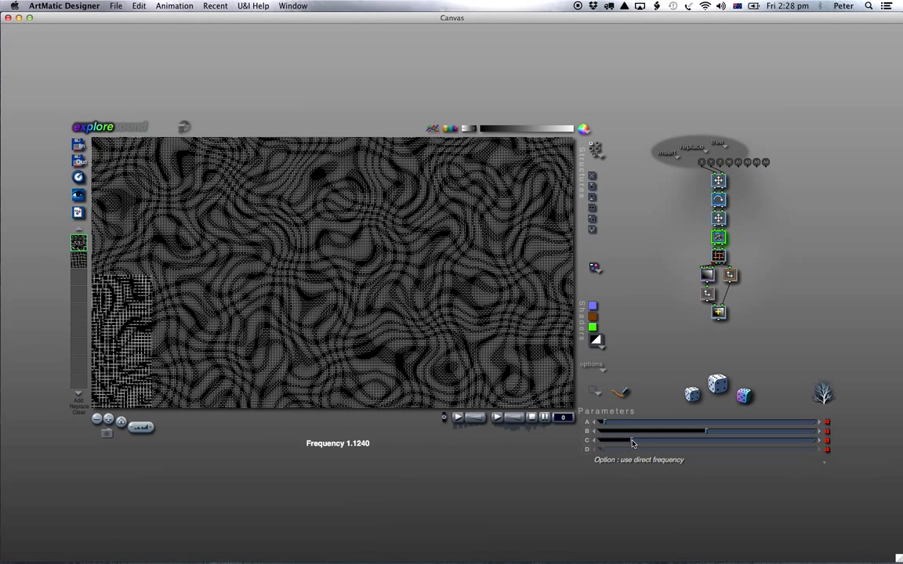
{"action": "key", "text": "super+f"}
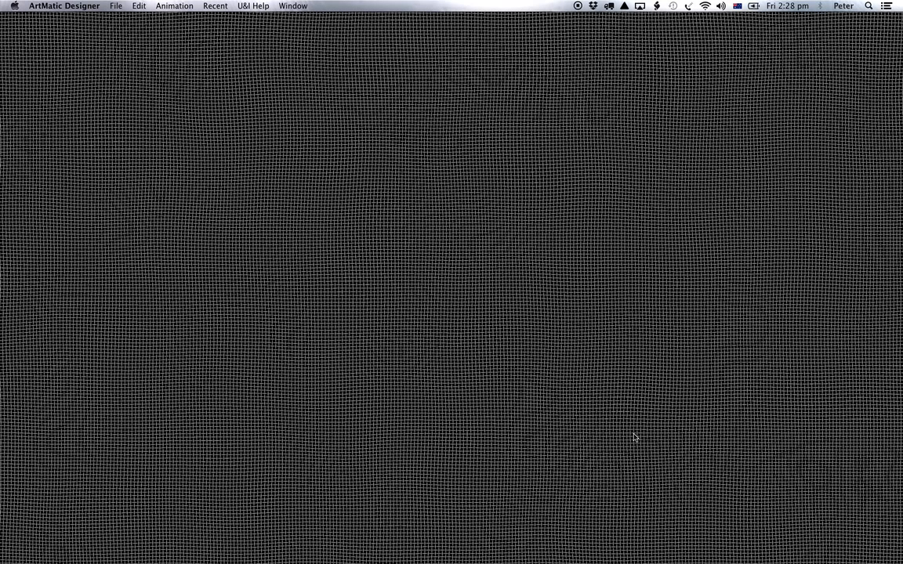
{"action": "left_click", "coordinate": [634, 434]}
{"action": "left_click", "coordinate": [69, 263]}
{"action": "left_click", "coordinate": [70, 262]}
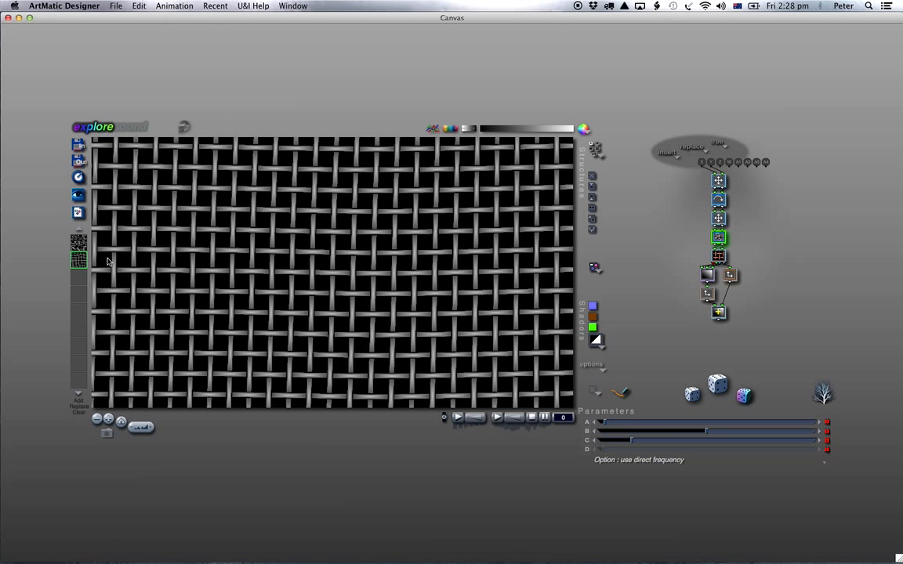
{"action": "left_click", "coordinate": [81, 246]}
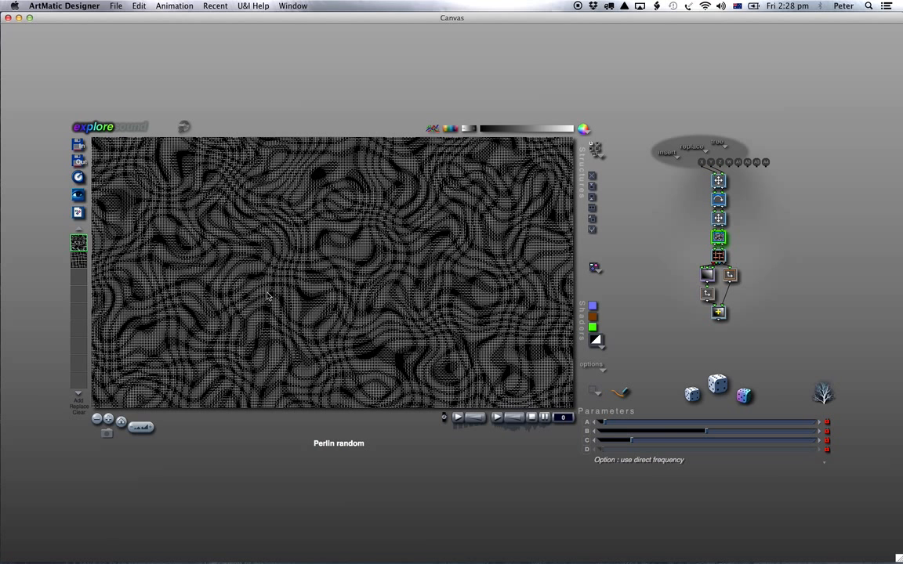
{"action": "left_click", "coordinate": [78, 259]}
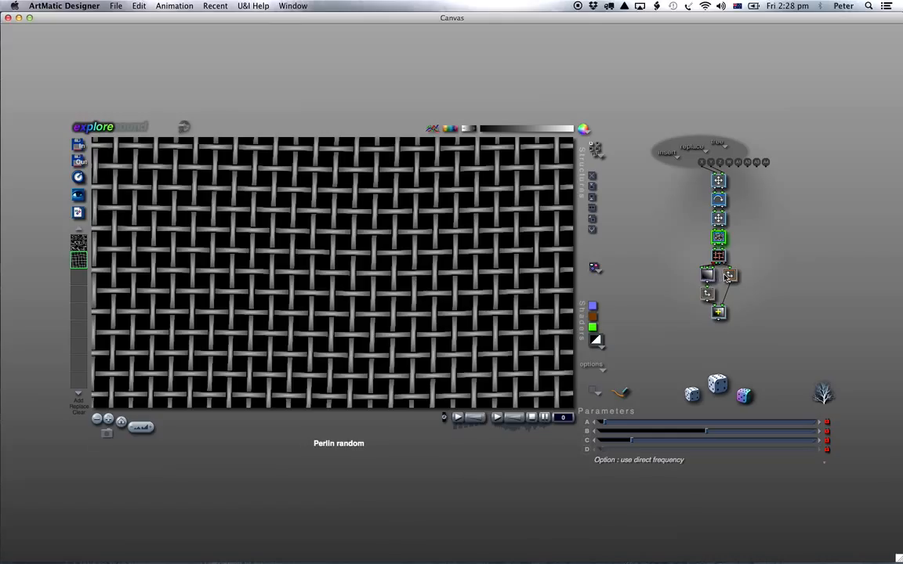
{"action": "left_click", "coordinate": [719, 240], "text": "alt"}
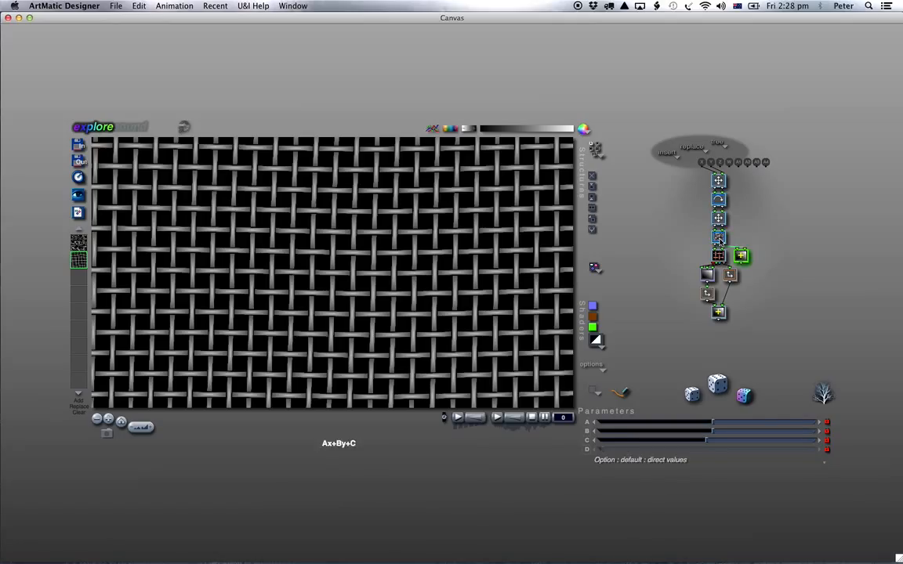
{"action": "key", "text": "Delete"}
{"action": "left_click", "coordinate": [719, 240]}
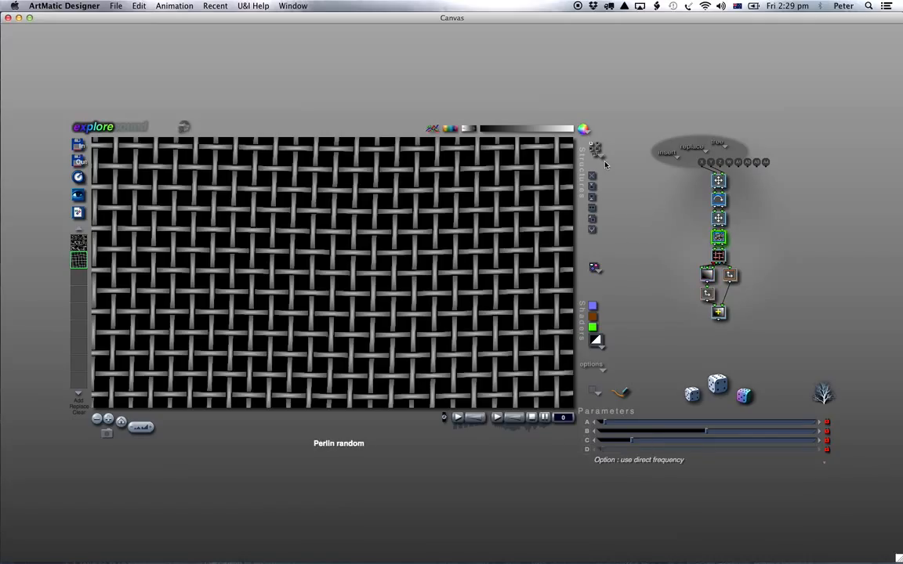
{"action": "left_click", "coordinate": [593, 222]}
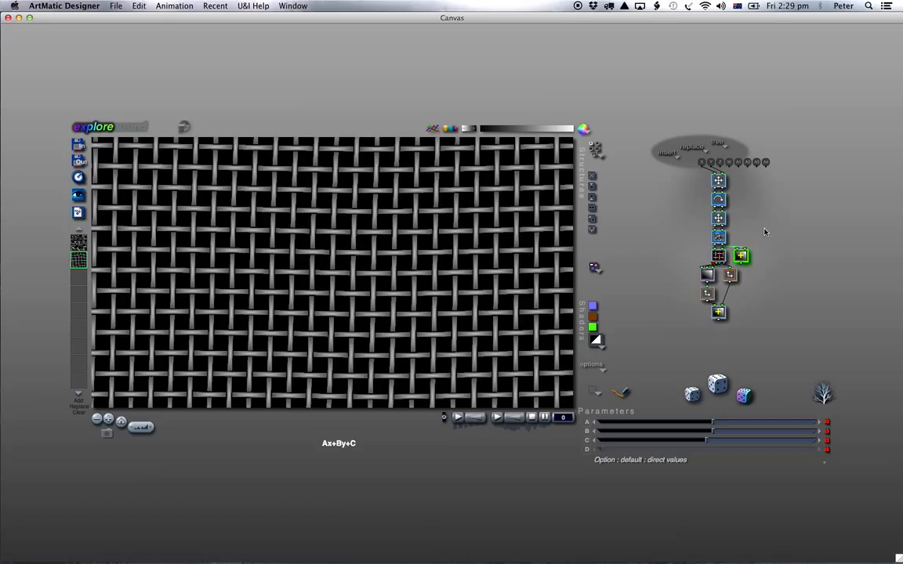
{"action": "key", "text": "BackSpace"}
{"action": "left_click", "coordinate": [718, 237]}
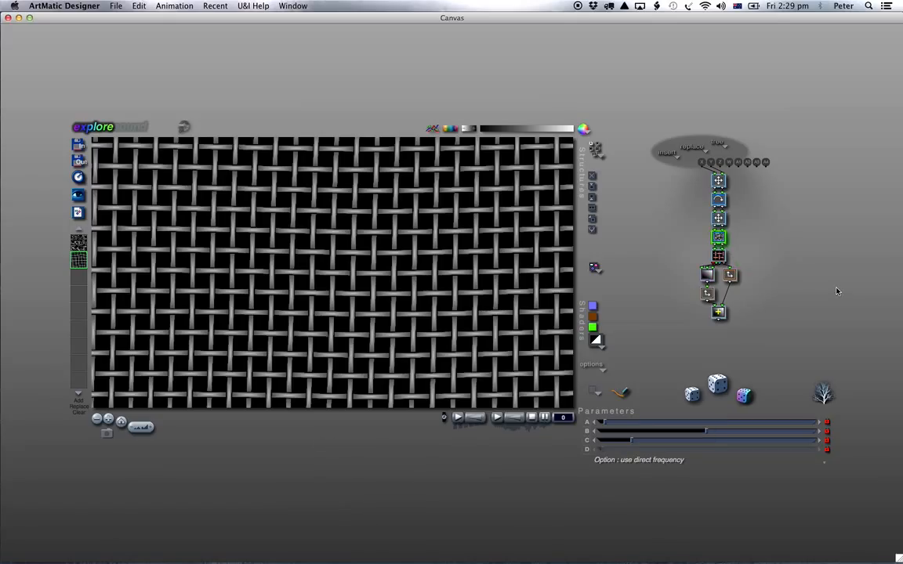
- Branch an Ax+By+C component off the Perlin random component and combine it with the weave in a new final Ax+By+C component
{"action": "key", "text": "b"}
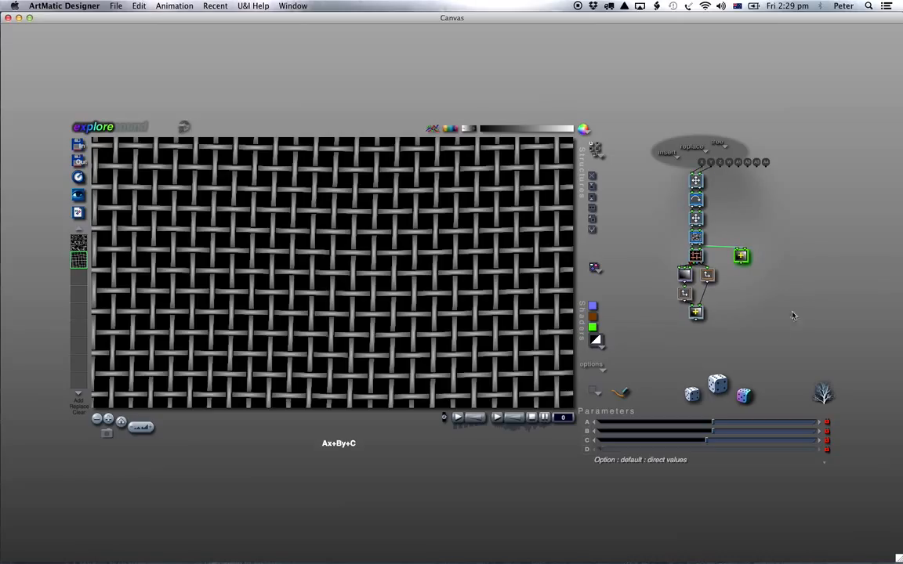
{"action": "left_click", "coordinate": [697, 312]}
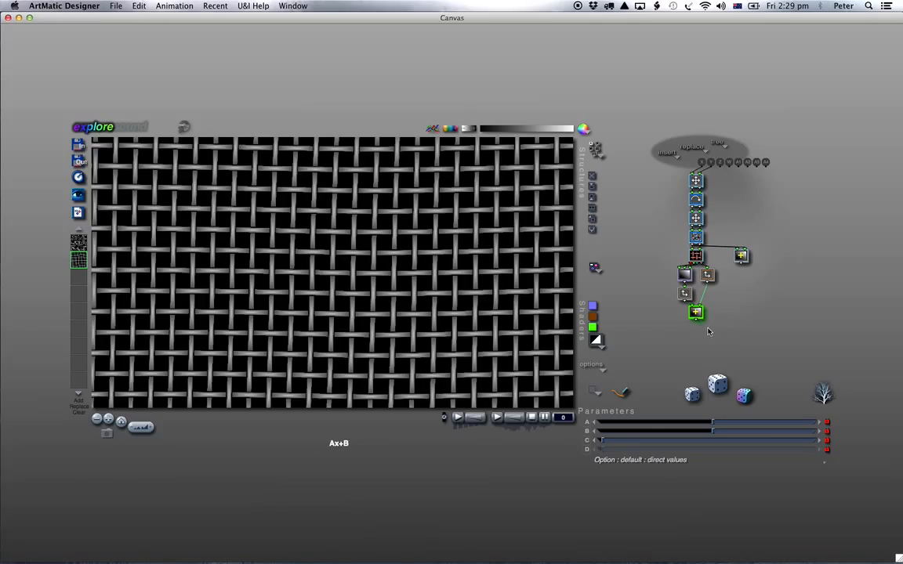
{"action": "key", "text": "i"}
{"action": "left_click_drag", "start_coordinate": [696, 328], "coordinate": [647, 362]}
{"action": "left_click_drag", "start_coordinate": [741, 261], "coordinate": [703, 332]}
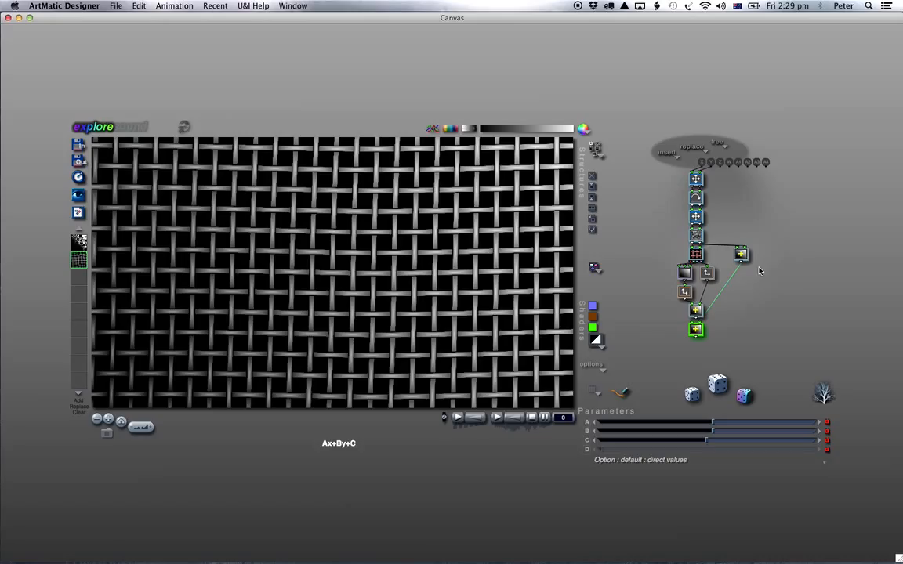
- Replace the side branch's Ax+By+C component with a three-input Ax+By+Cz component
{"action": "left_click", "coordinate": [741, 254]}
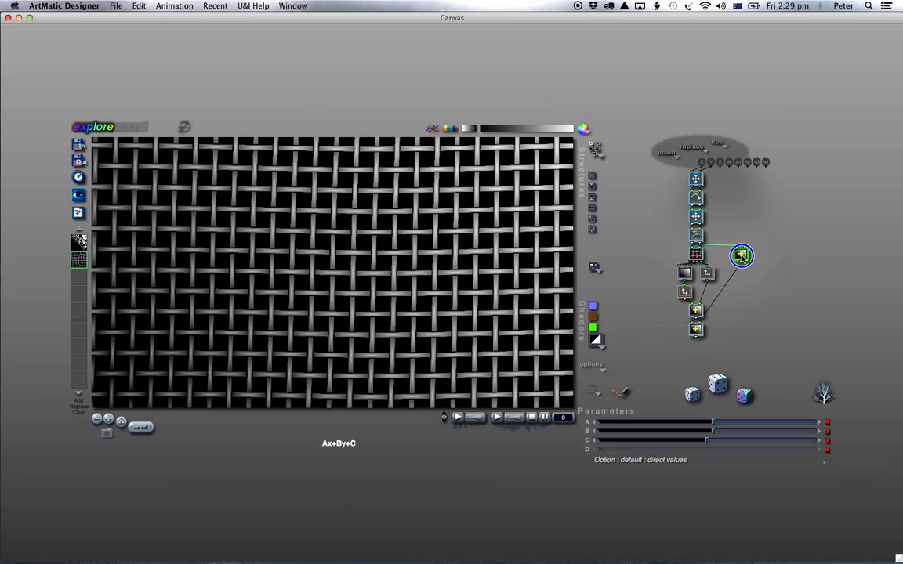
{"action": "left_click", "coordinate": [741, 255]}
{"action": "left_click", "coordinate": [648, 310]}
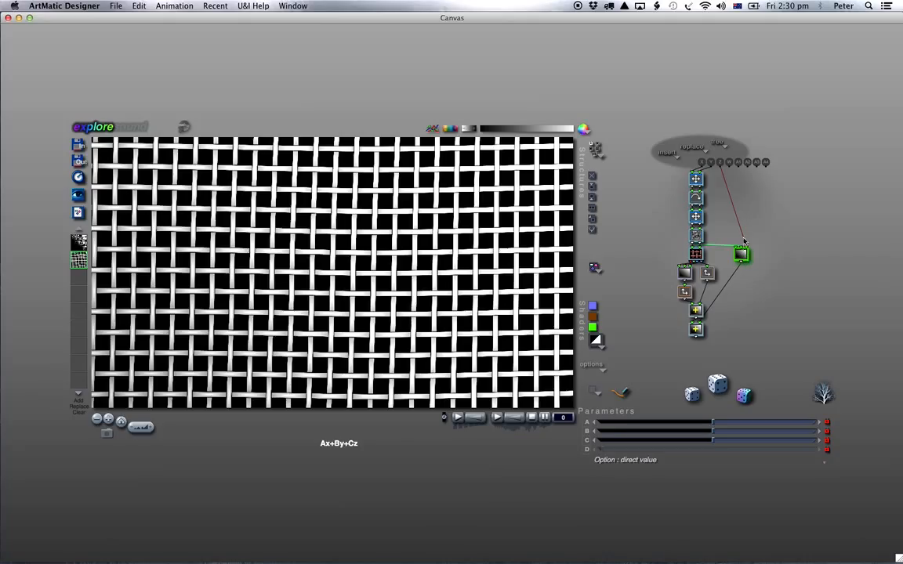
- Reconnect the branch component's third inlet to constant input A1 and check that constant's default in the Input Matrix without changing it
{"action": "left_click", "coordinate": [741, 164]}
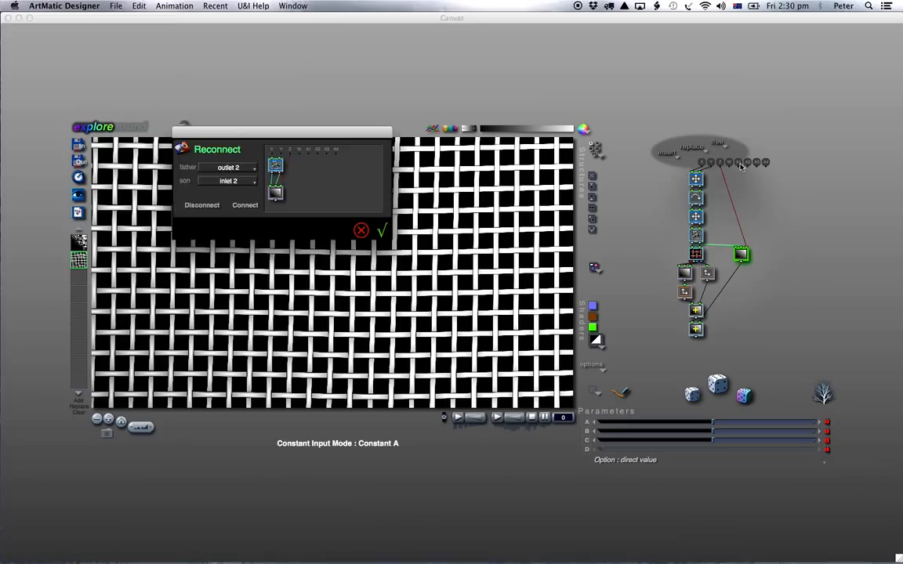
{"action": "left_click", "coordinate": [281, 188]}
{"action": "left_click", "coordinate": [309, 154]}
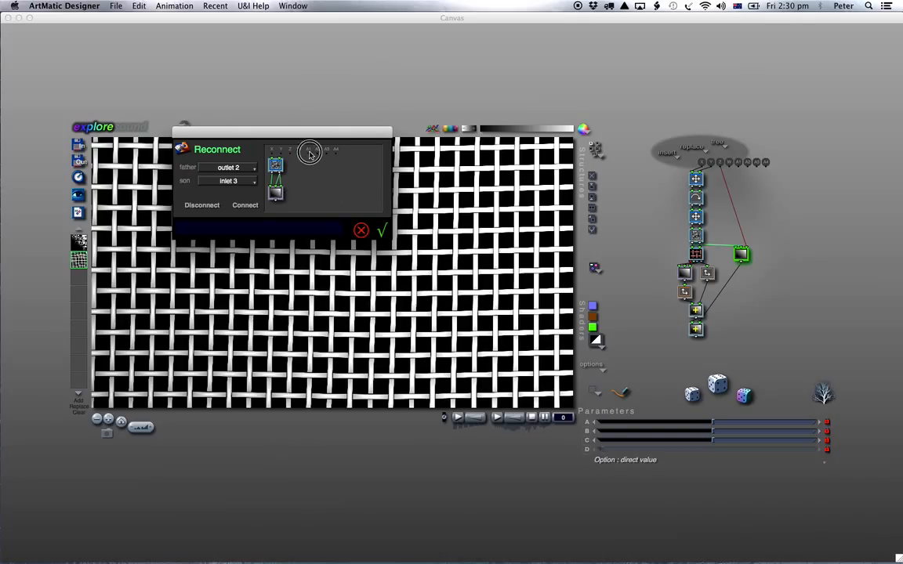
{"action": "left_click", "coordinate": [381, 231]}
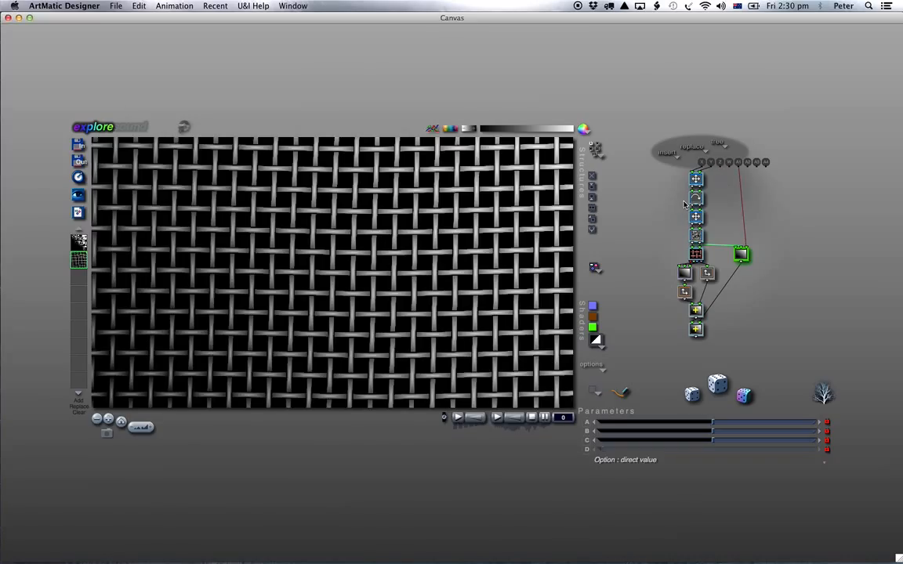
{"action": "left_click", "coordinate": [740, 165]}
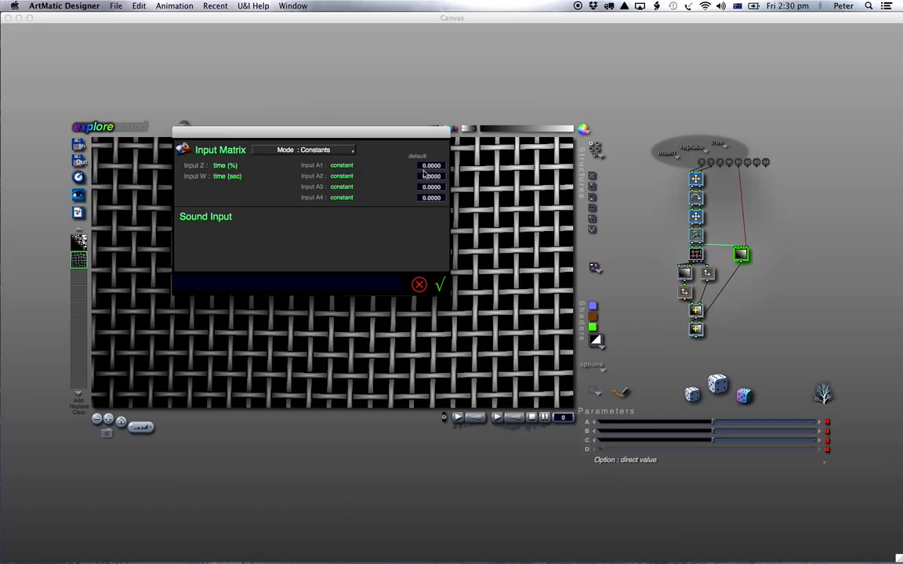
{"action": "left_click", "coordinate": [420, 285]}
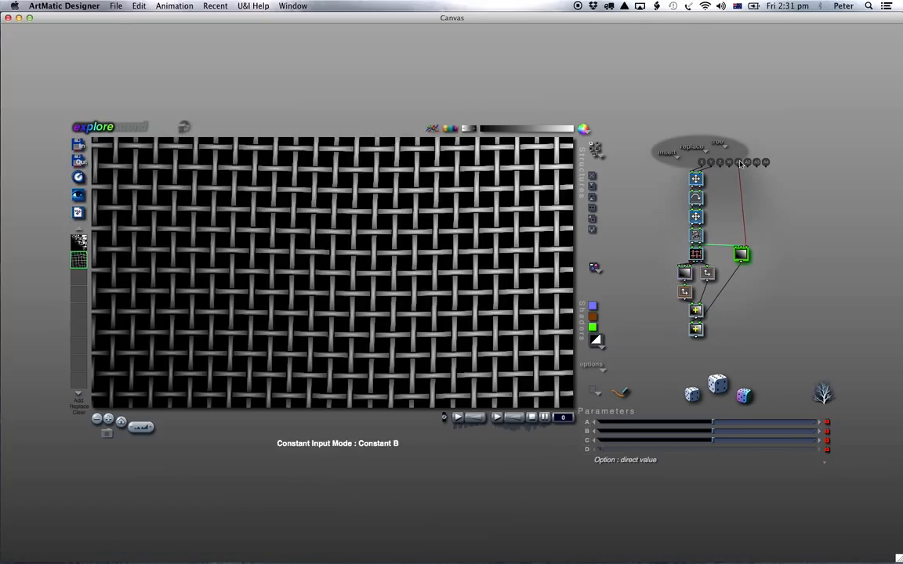
- Replace the branch's Ax+By+Cz component with 3D Textures # and set its algorithm to Fibrous noise
{"action": "left_click", "coordinate": [742, 255]}
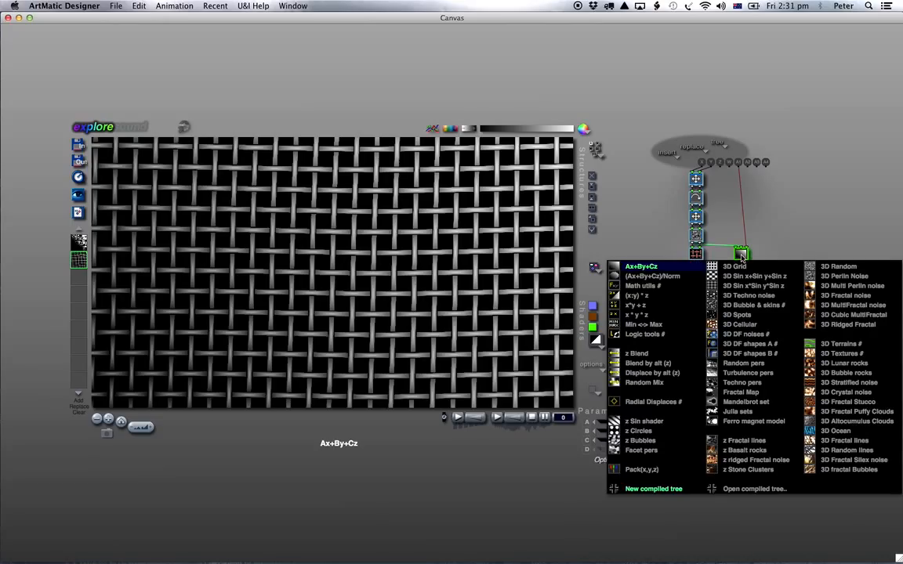
{"action": "left_click", "coordinate": [845, 355]}
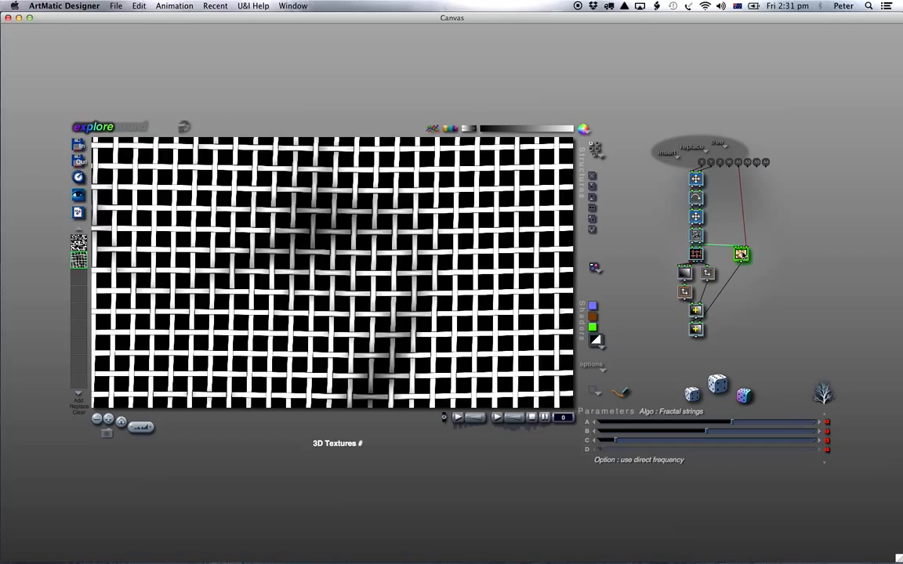
{"action": "left_click", "coordinate": [681, 414]}
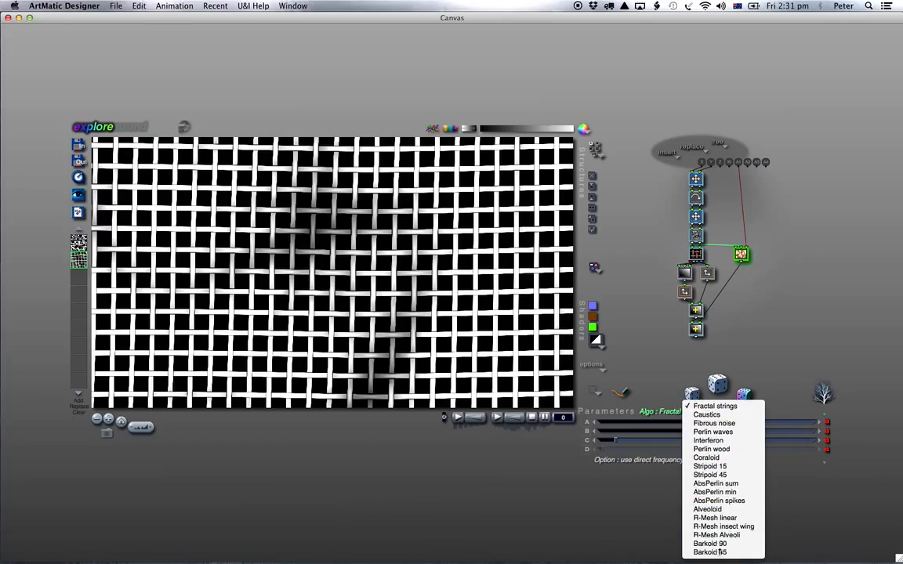
{"action": "left_click", "coordinate": [737, 425]}
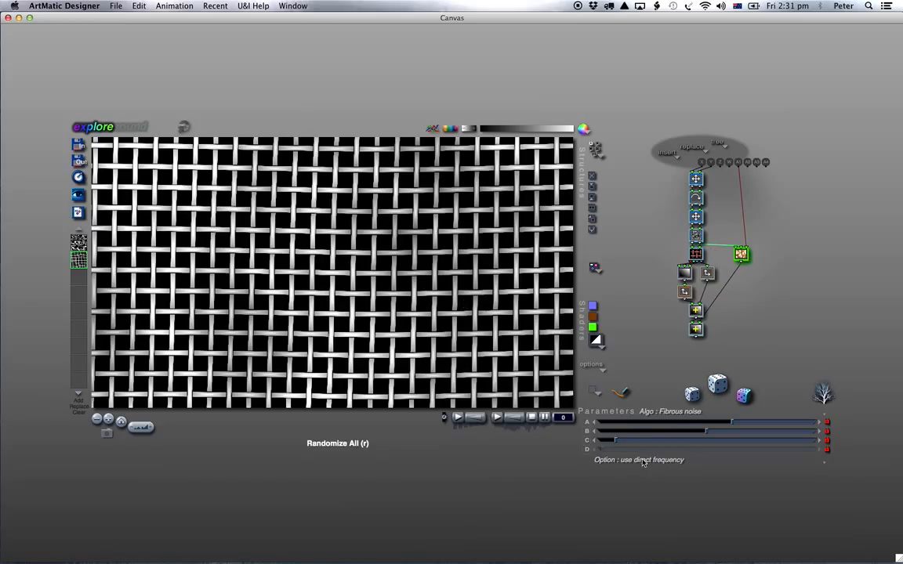
- Raise the Fibrous noise texture's frequency to 4.0668 and its amplitude to about 1.23
{"action": "left_click", "coordinate": [624, 444]}
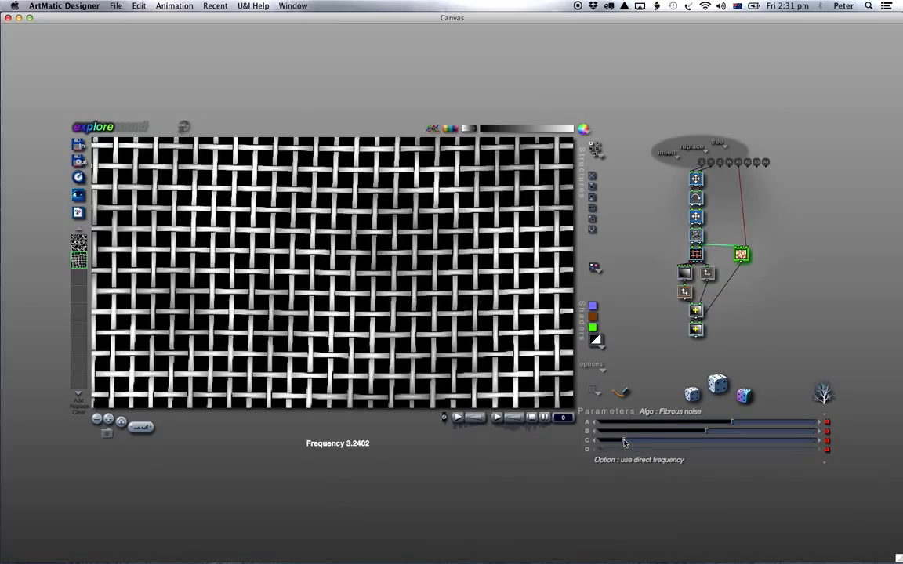
{"action": "mouse_move", "coordinate": [625, 441]}
{"action": "left_mouse_down"}
{"action": "mouse_move", "coordinate": [680, 441]}
{"action": "mouse_move", "coordinate": [629, 441]}
{"action": "left_mouse_up"}
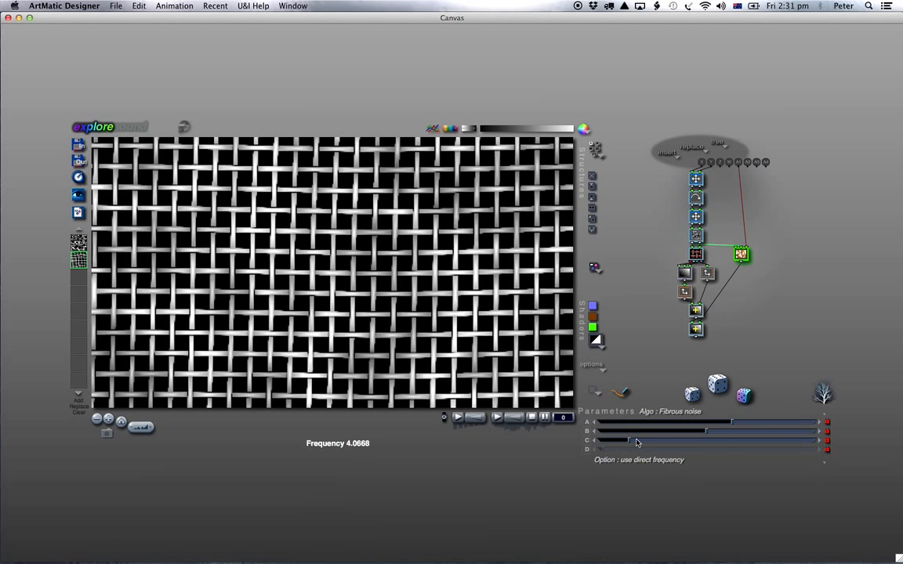
{"action": "left_click", "coordinate": [741, 424]}
{"action": "left_click_drag", "start_coordinate": [738, 424], "coordinate": [738, 423]}
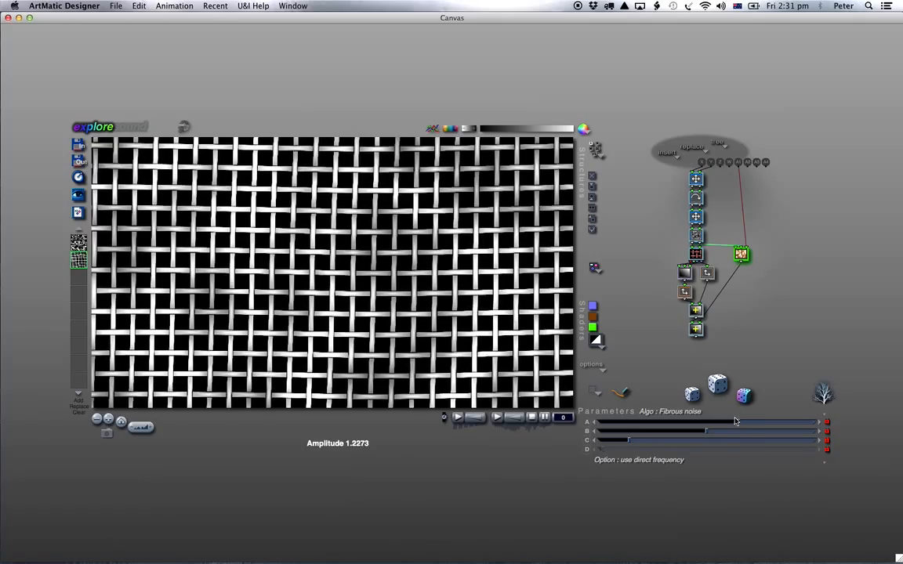
- Replace the final Ax+By+C component with Math tools #, combining weave and fibrous branch with the x-y algorithm
{"action": "left_click", "coordinate": [697, 330]}
{"action": "left_click", "coordinate": [697, 330]}
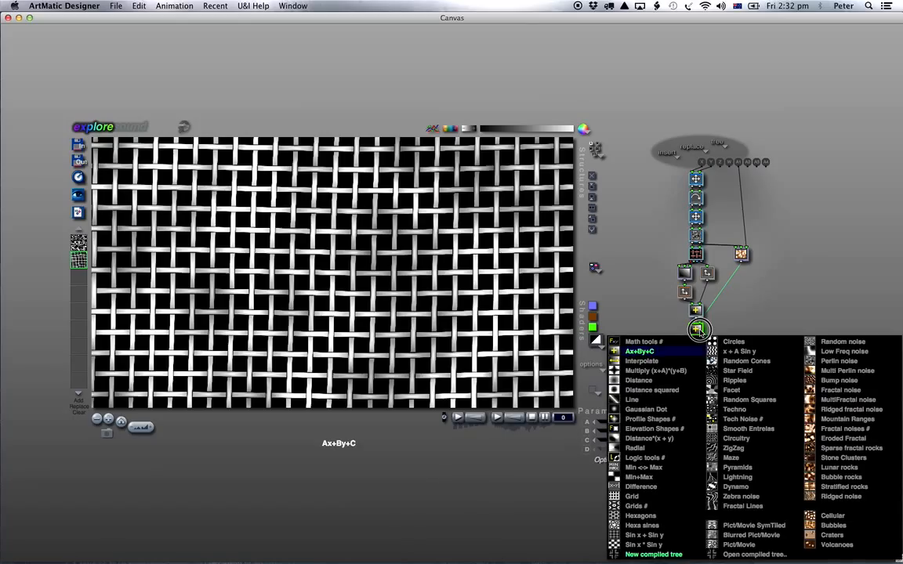
{"action": "left_click", "coordinate": [650, 343]}
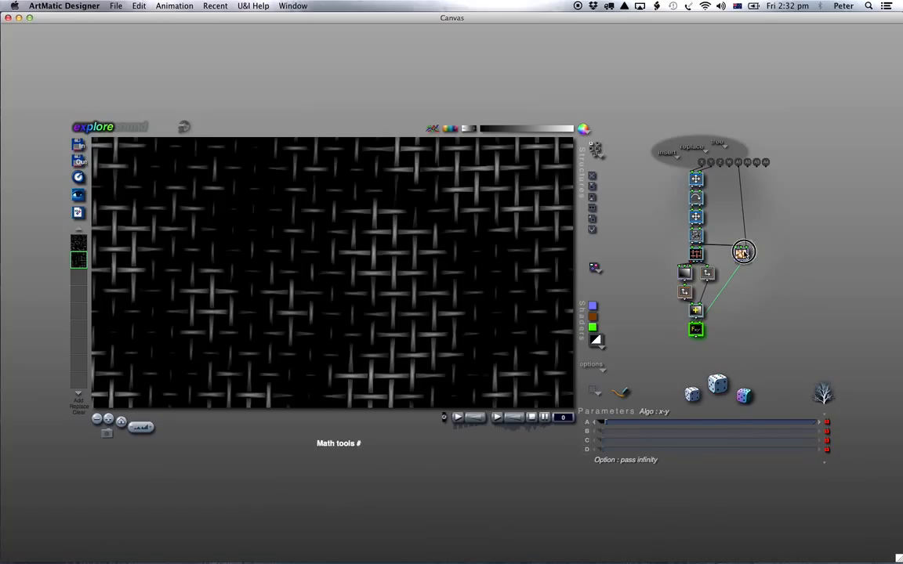
- Raise the frequency of the branch's Fibrous noise texture in stages to well above 20 for finer fibres
{"action": "left_click", "coordinate": [741, 254]}
{"action": "left_click_drag", "start_coordinate": [628, 441], "coordinate": [693, 443]}
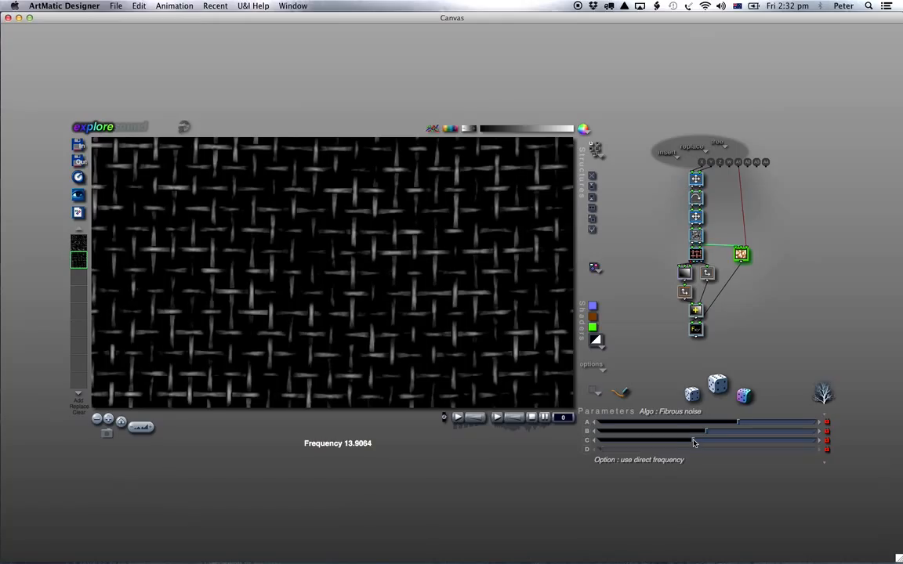
{"action": "left_click", "coordinate": [737, 444]}
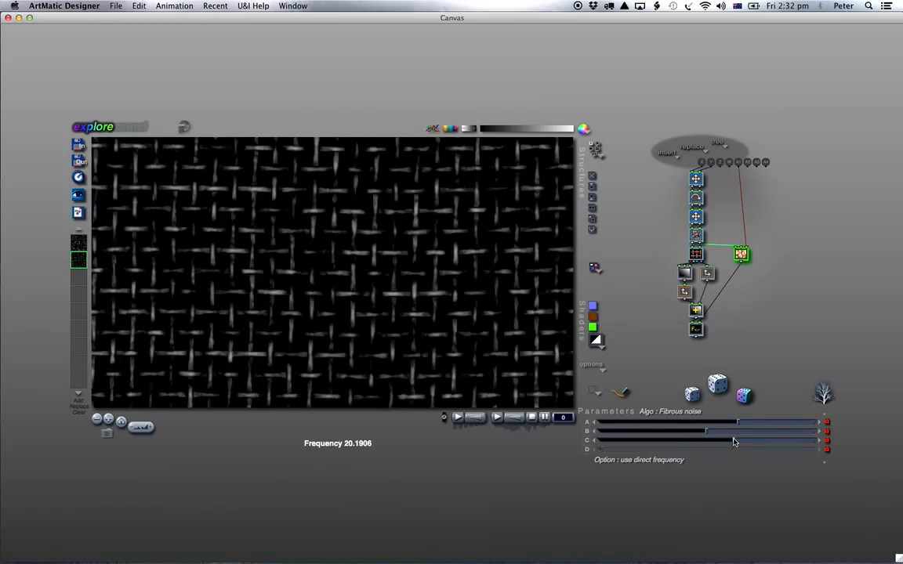
{"action": "left_click", "coordinate": [746, 444]}
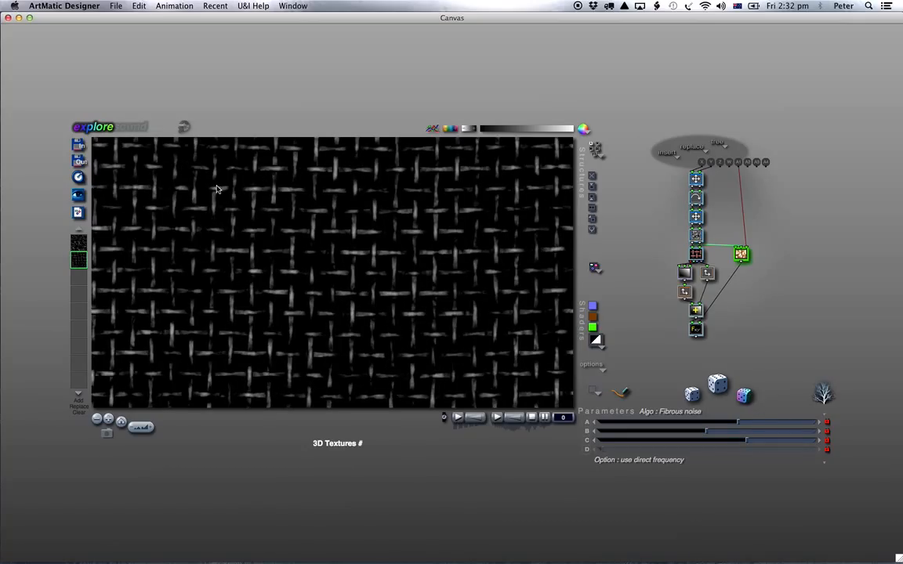
{"action": "left_click", "coordinate": [754, 442]}
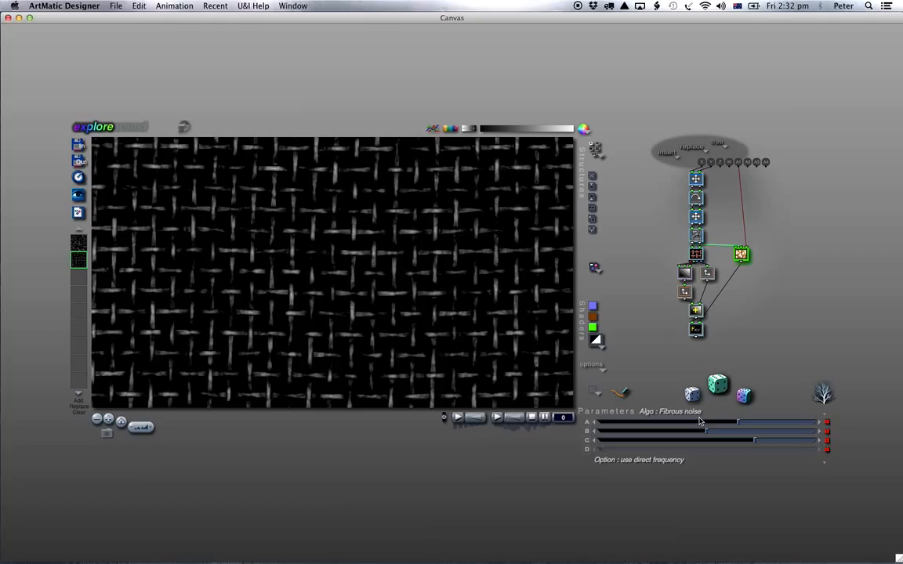
- Set the final Math tools # component's algorithm to max and check the fibrous weave full screen and in both keyframes
{"action": "left_click", "coordinate": [698, 329]}
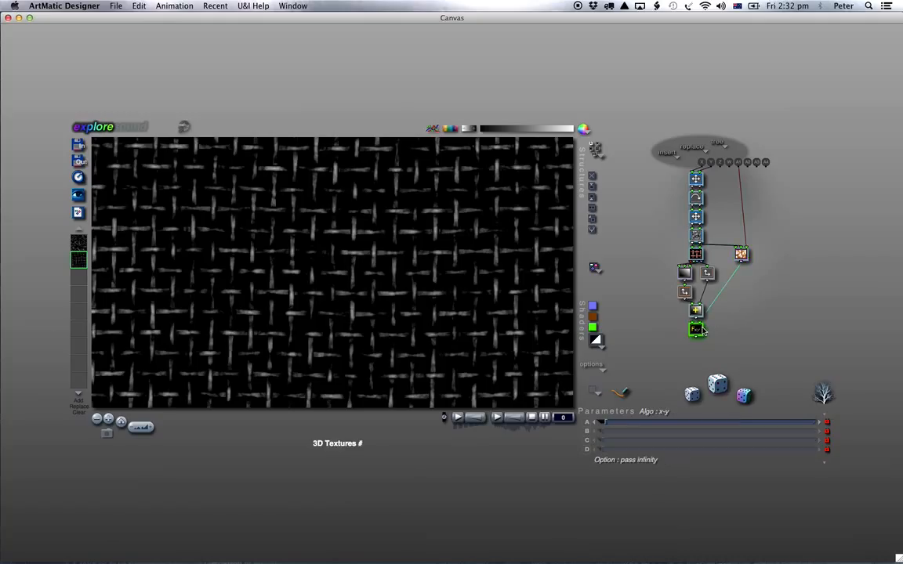
{"action": "left_click", "coordinate": [667, 413]}
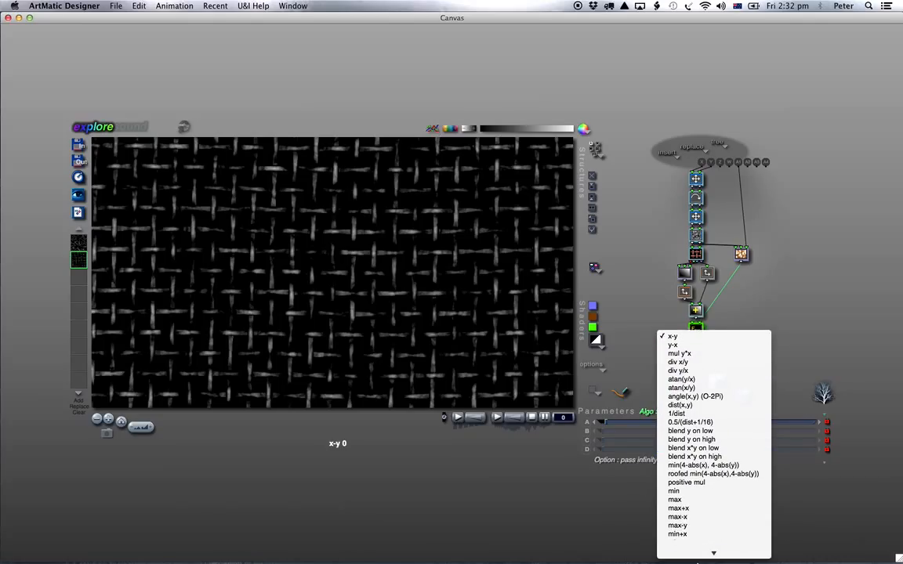
{"action": "left_click", "coordinate": [679, 474]}
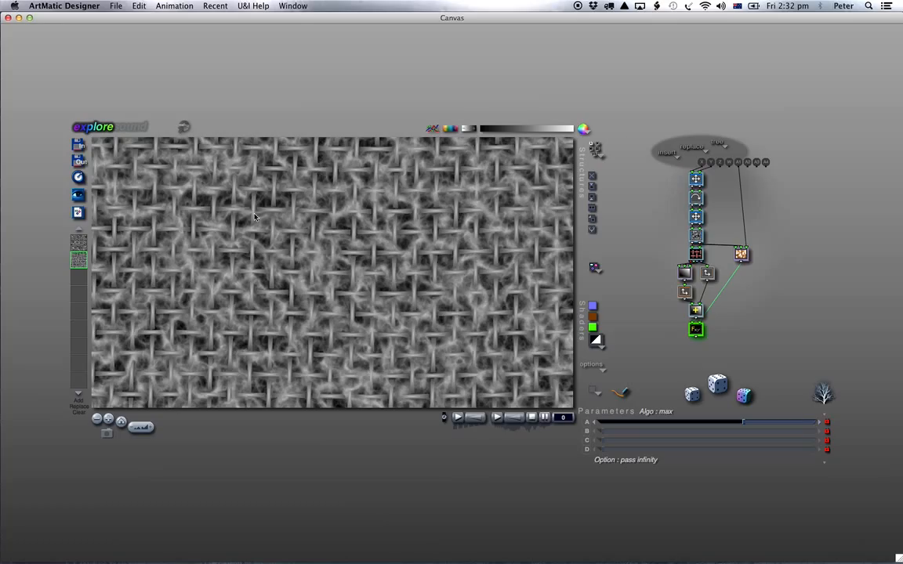
{"action": "left_click", "coordinate": [73, 243]}
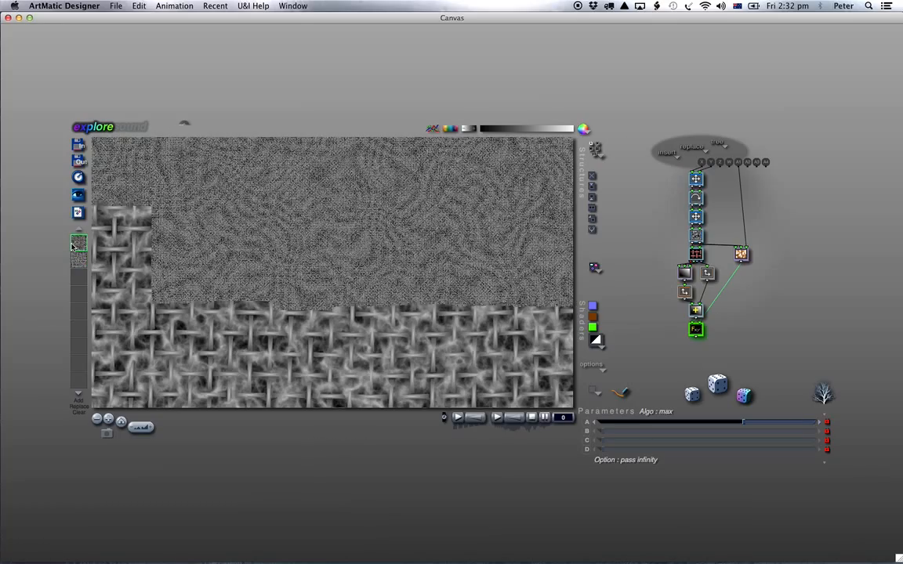
{"action": "key", "text": "f"}
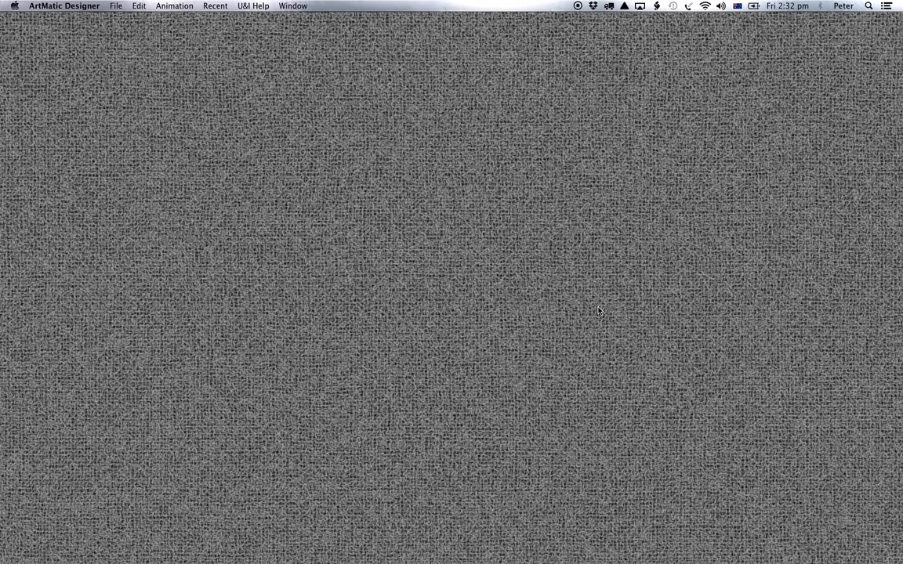
{"action": "left_click", "coordinate": [536, 300]}
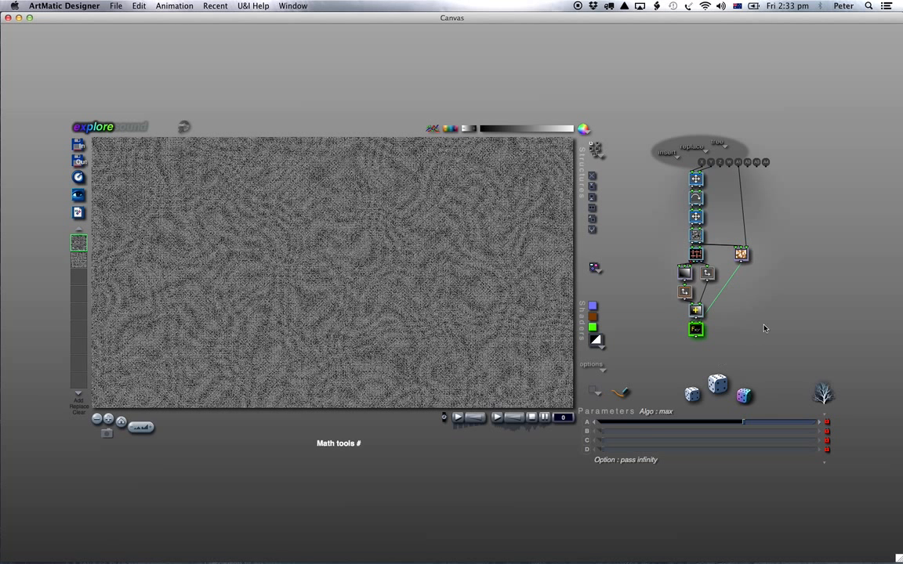
{"action": "left_click", "coordinate": [81, 261]}
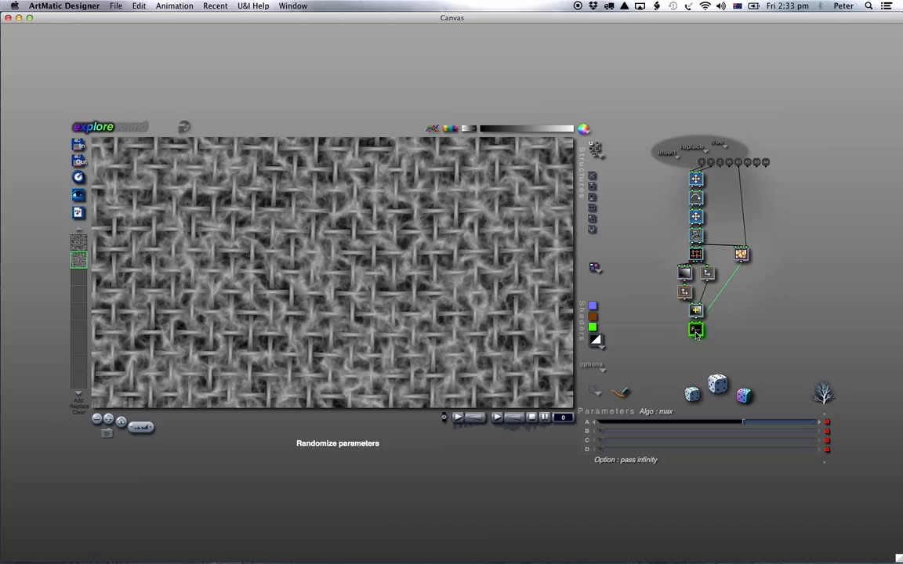
- Look through the replacement components for the final Math tools # component and open its list of algorithms
{"action": "left_click", "coordinate": [694, 336]}
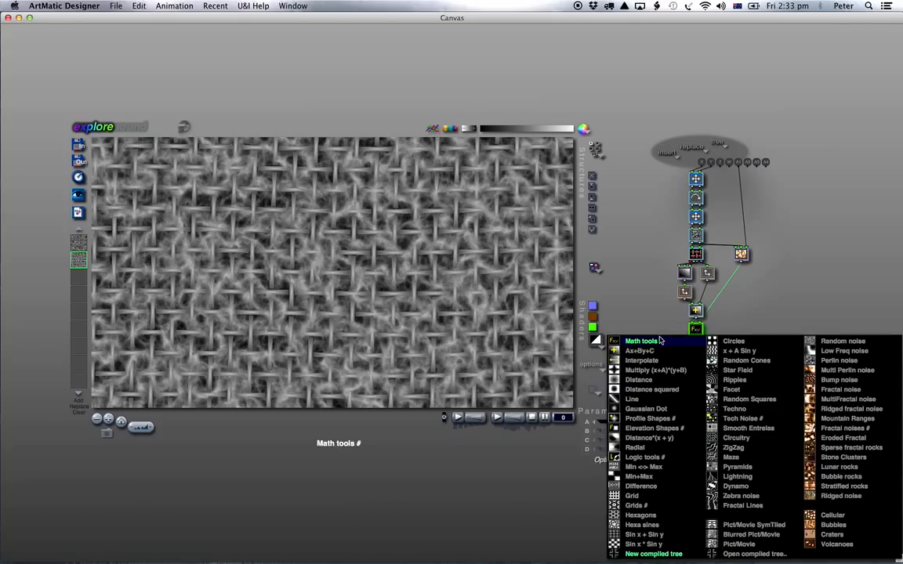
{"action": "left_click", "coordinate": [654, 298]}
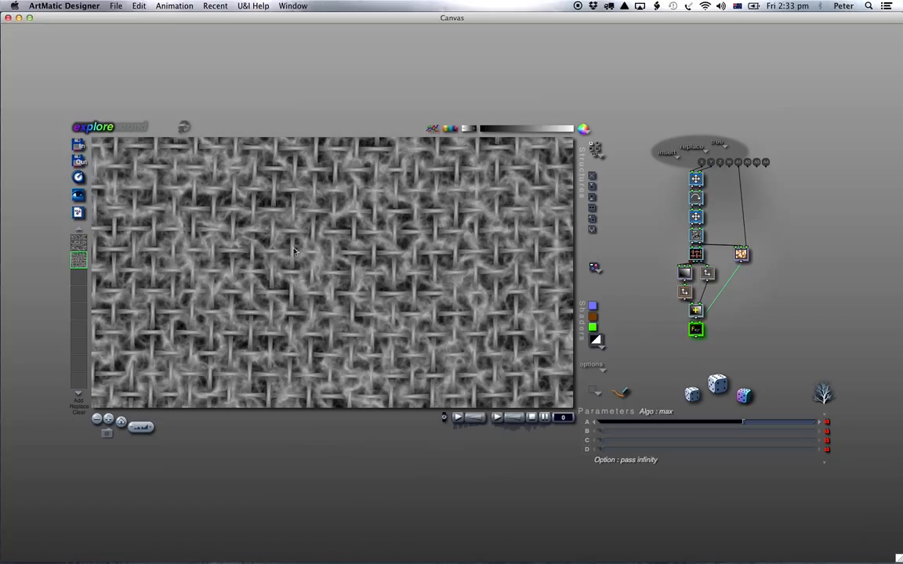
{"action": "left_click", "coordinate": [697, 329]}
{"action": "left_click", "coordinate": [754, 318]}
{"action": "left_click", "coordinate": [660, 412]}
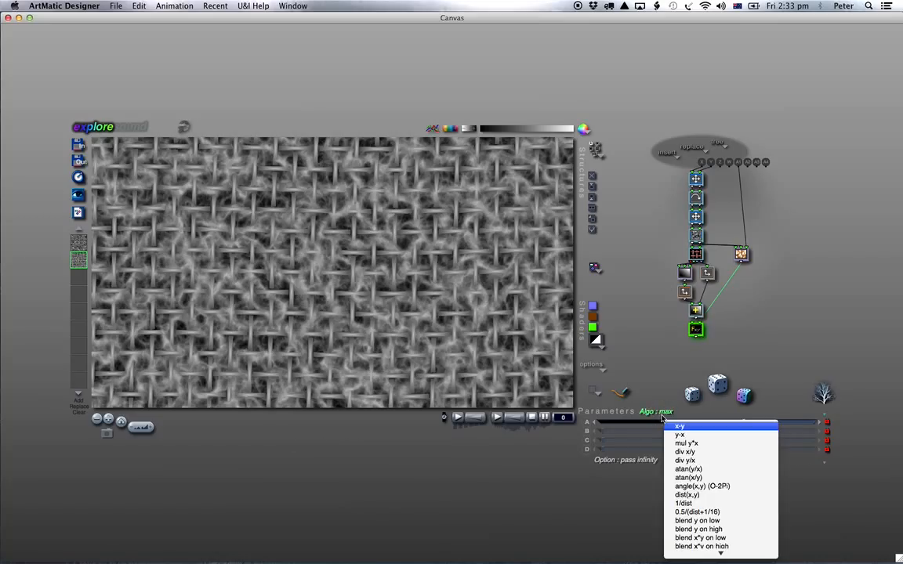